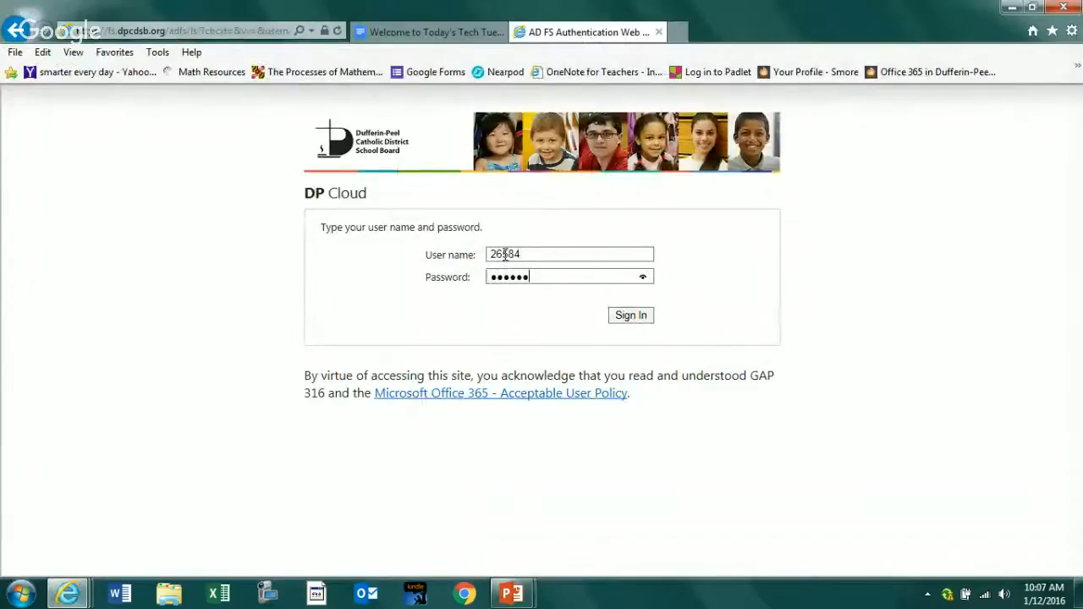
Step: Sign in to DP Cloud with the entered credentials and open People from the Office 365 home page
key(Return)
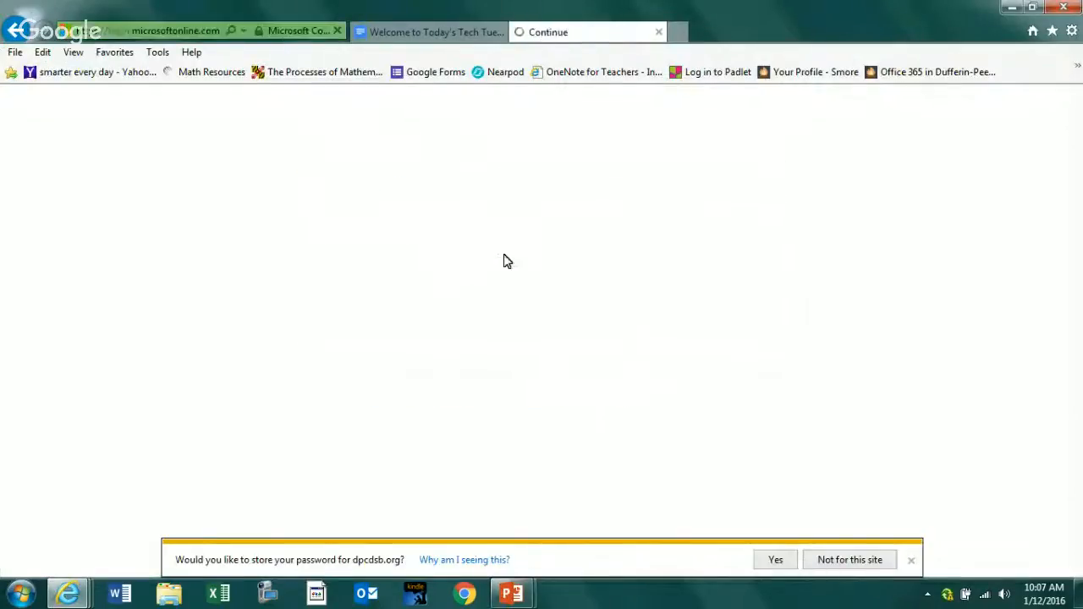
click(911, 560)
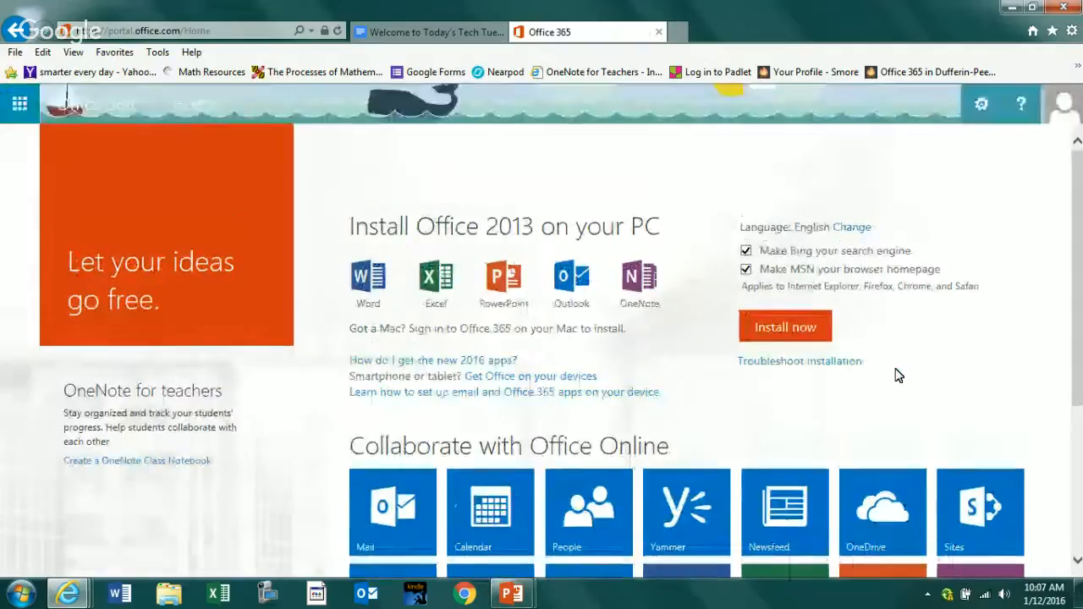
scroll(541, 338, down, 3)
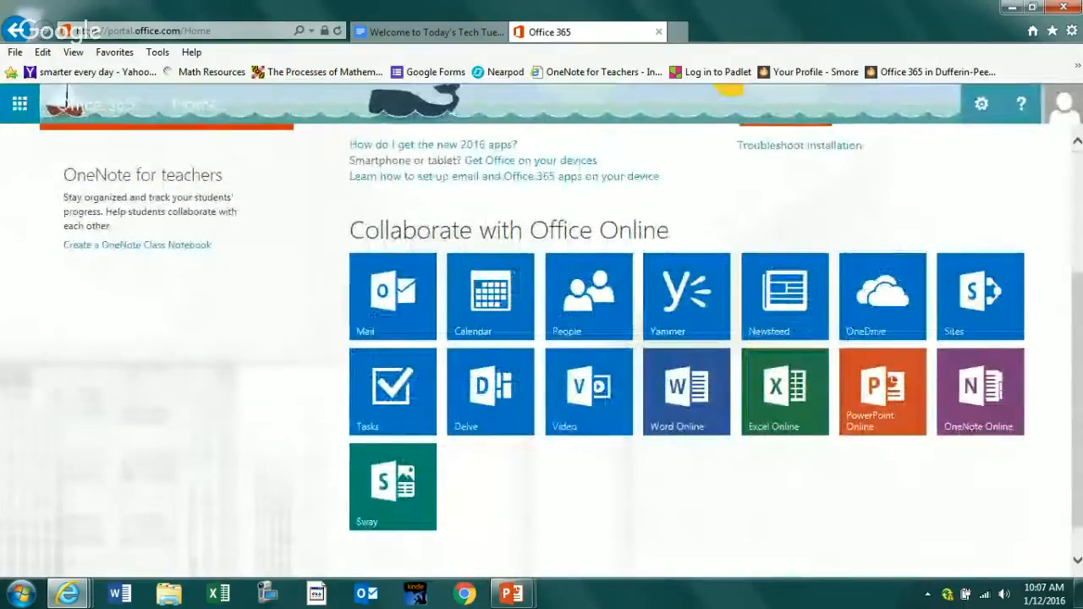
click(575, 296)
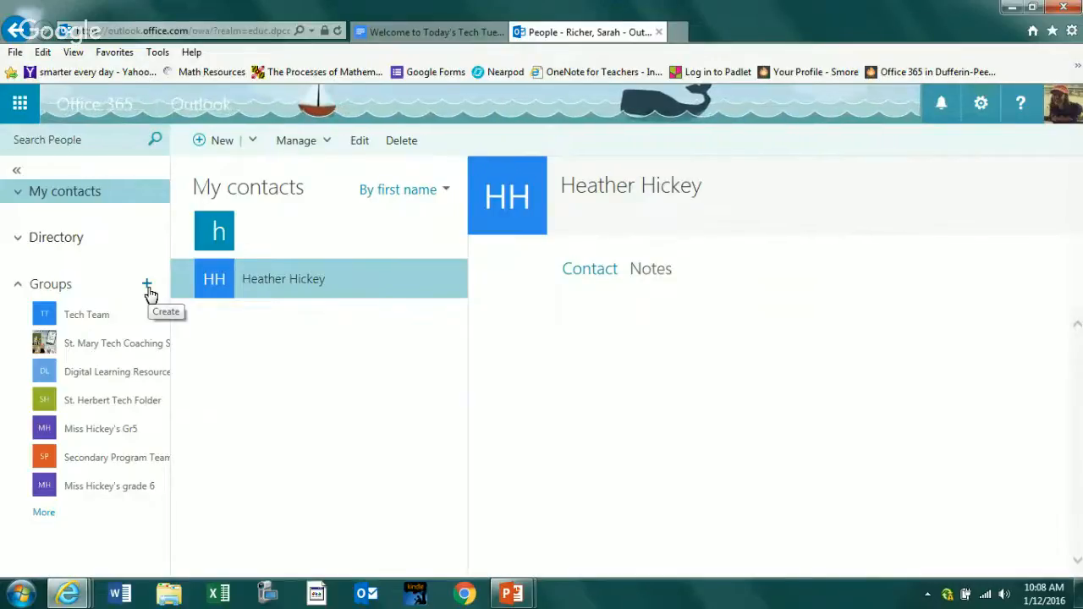
Step: Open the St. Mary Tech Coaching Support group and examine its member list and the options available for an individual member
click(133, 345)
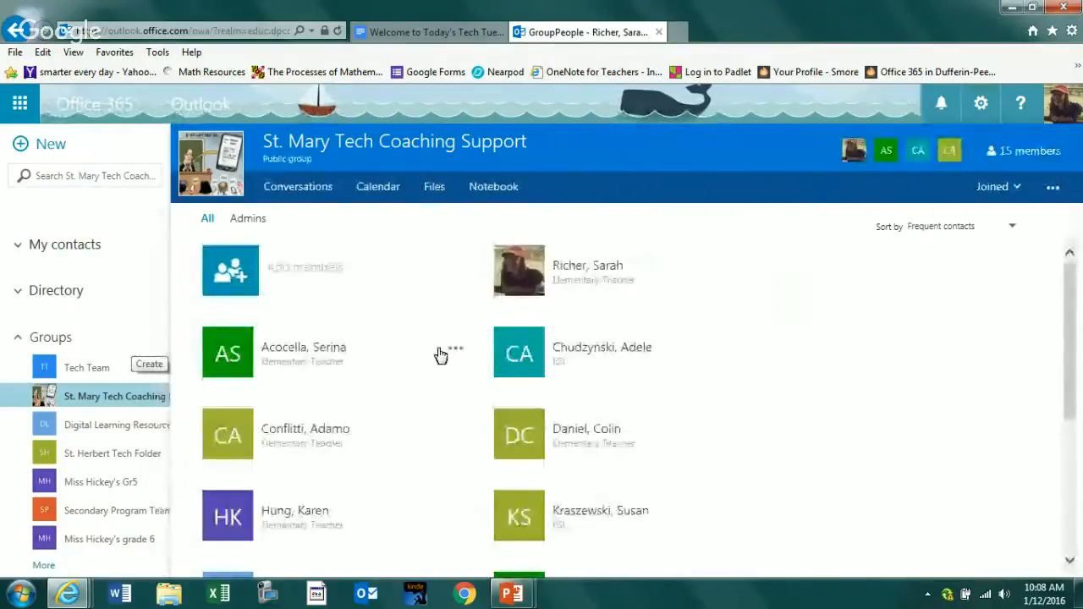
drag(1069, 364, 1064, 336)
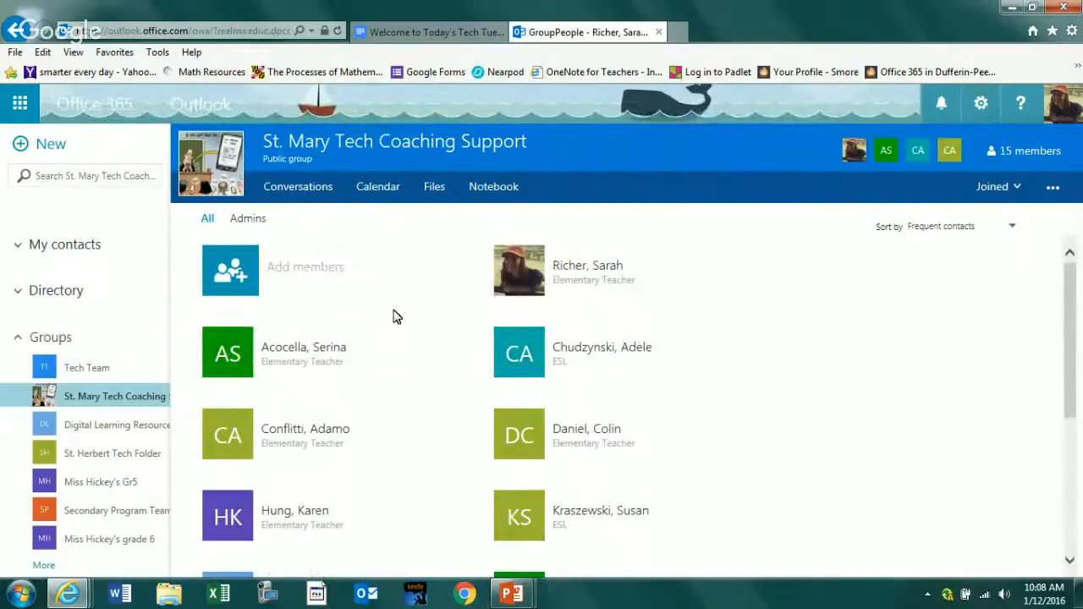
mouse_move(743, 356)
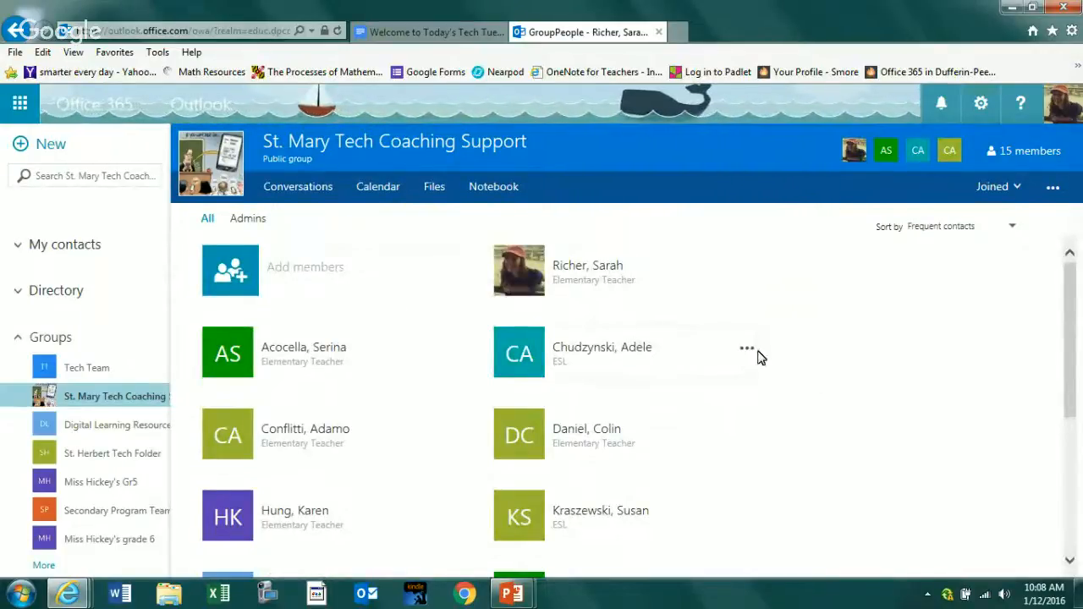
click(749, 352)
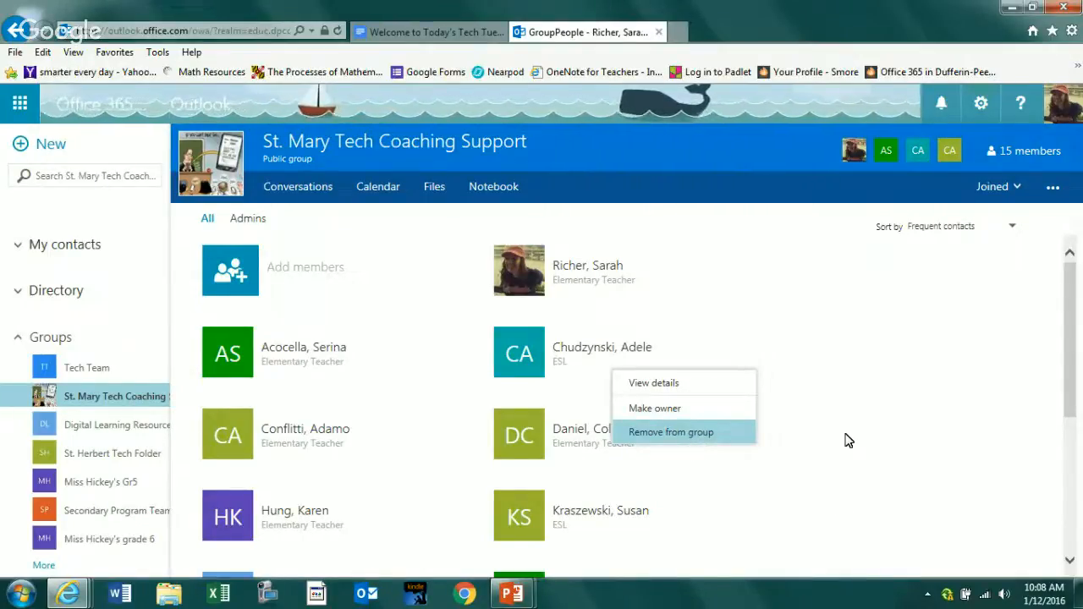
key(Up)
key(Up)
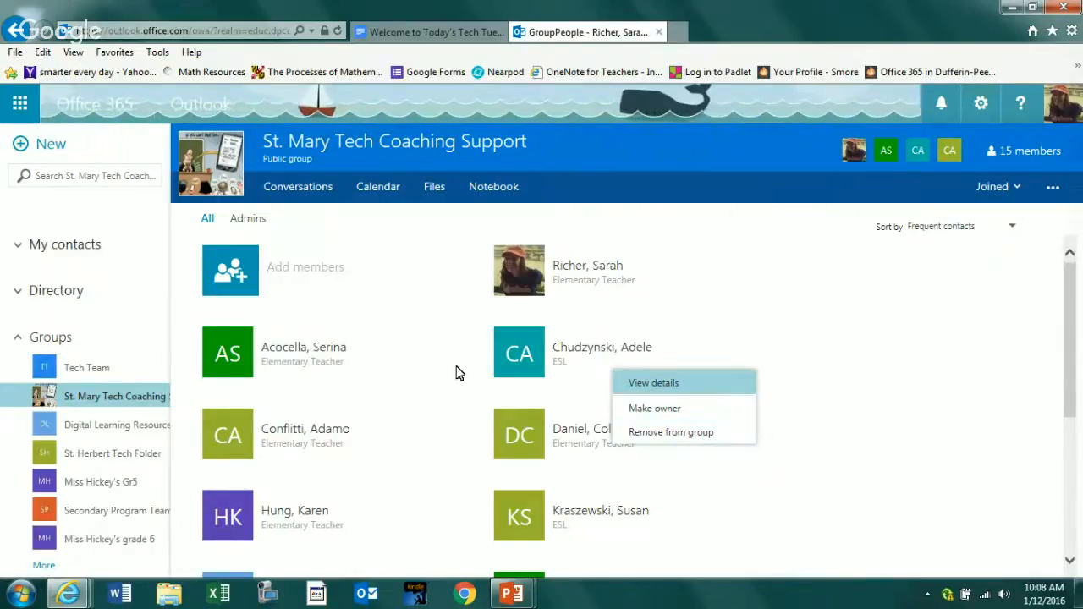
Step: Review the St. Mary Tech Coaching Support group's conversations and its list of shared files
click(304, 198)
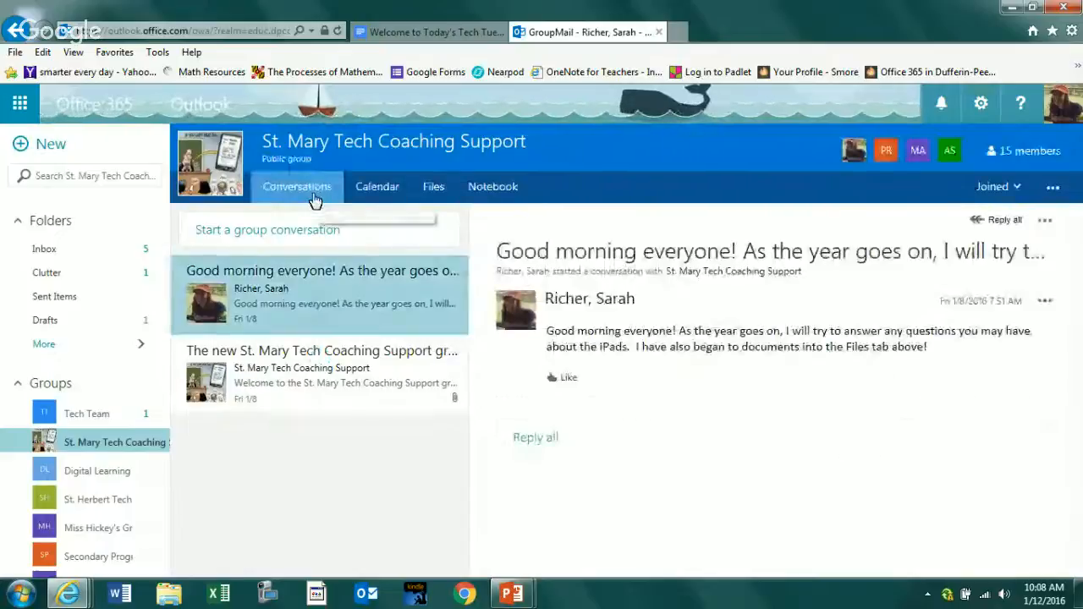
click(298, 267)
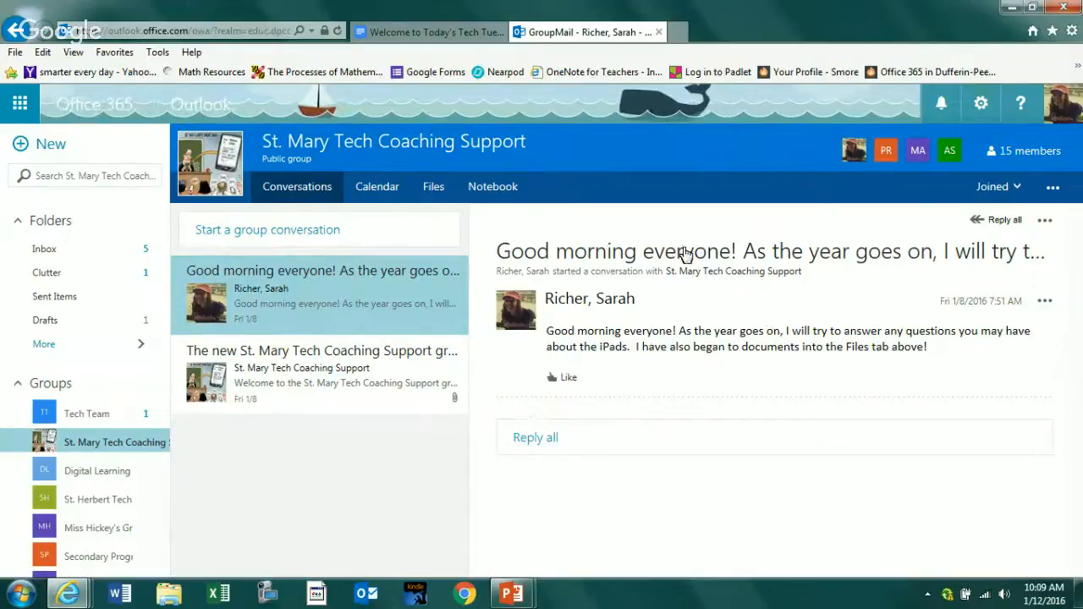
click(433, 187)
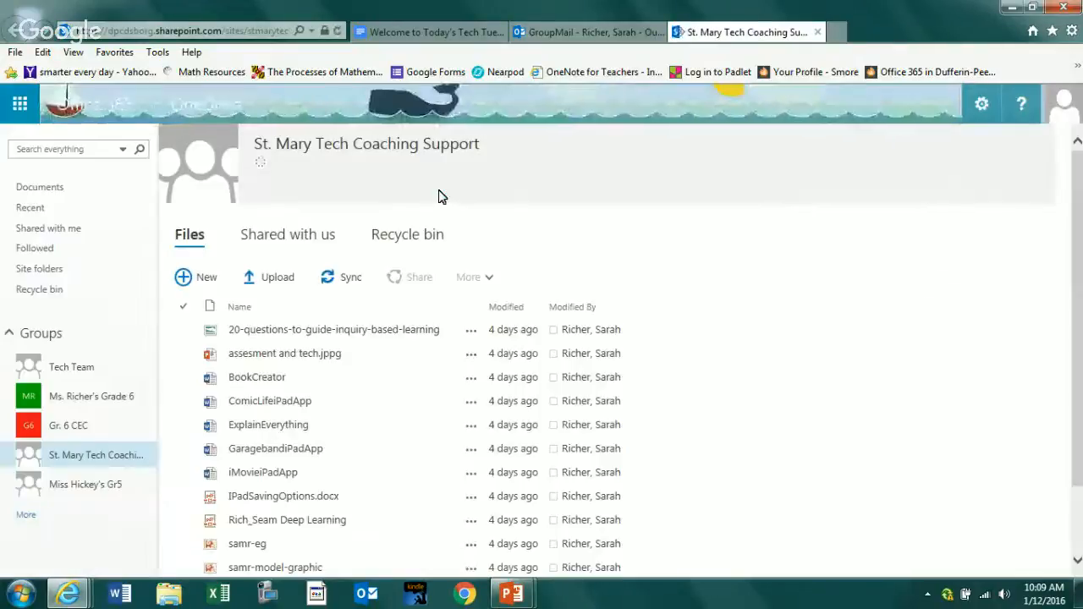
scroll(1079, 313, down, 1)
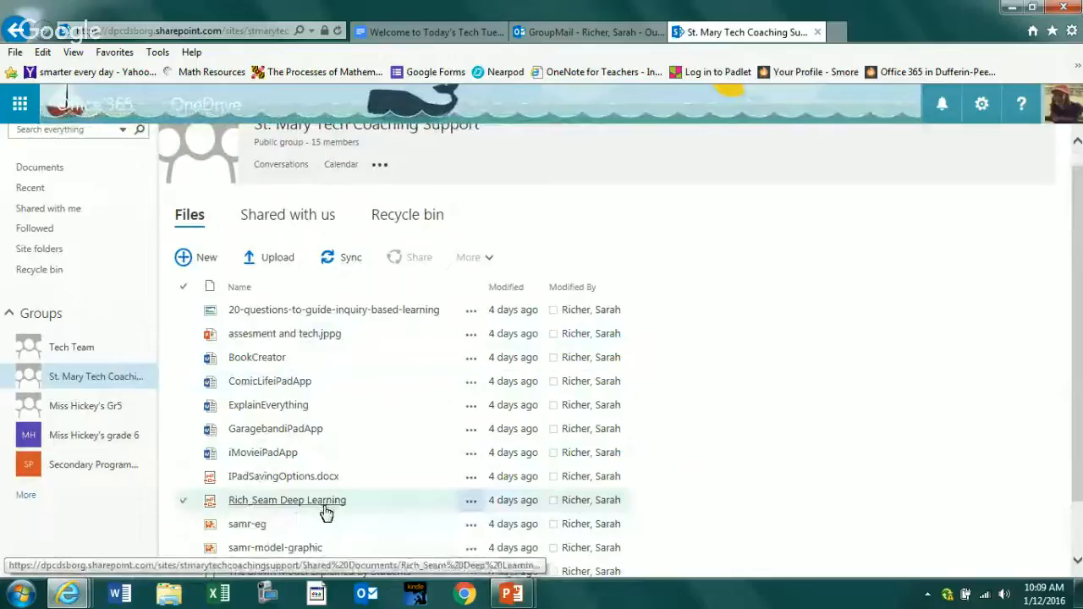
mouse_move(1077, 369)
mouse_down()
mouse_move(1078, 427)
mouse_move(1076, 354)
mouse_up()
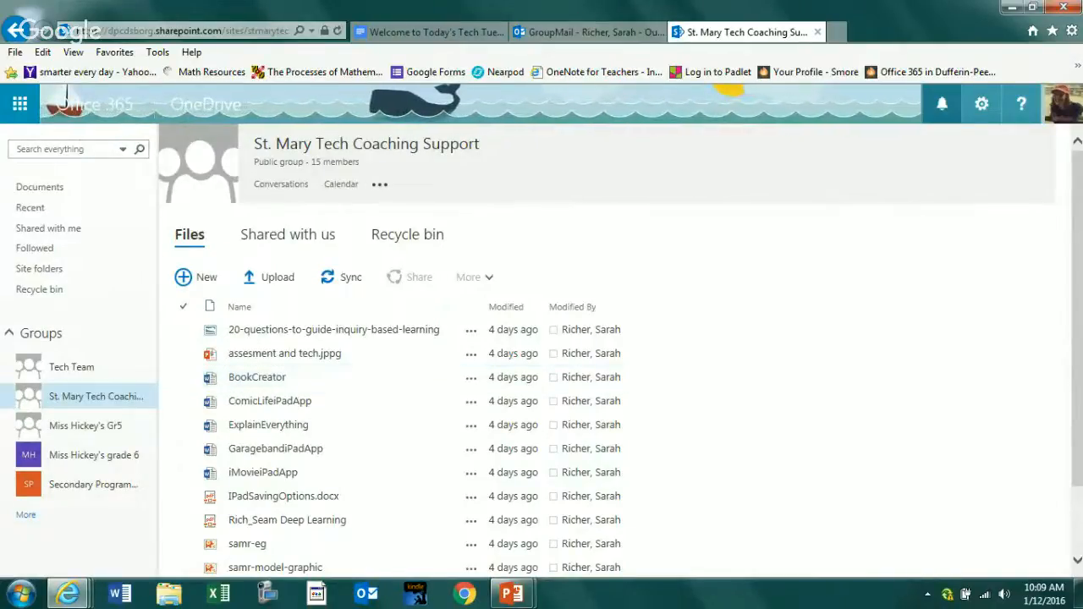
Step: Open the St. Mary Tech Coaching Support group's notebook and view its inquiry and technology section
click(634, 33)
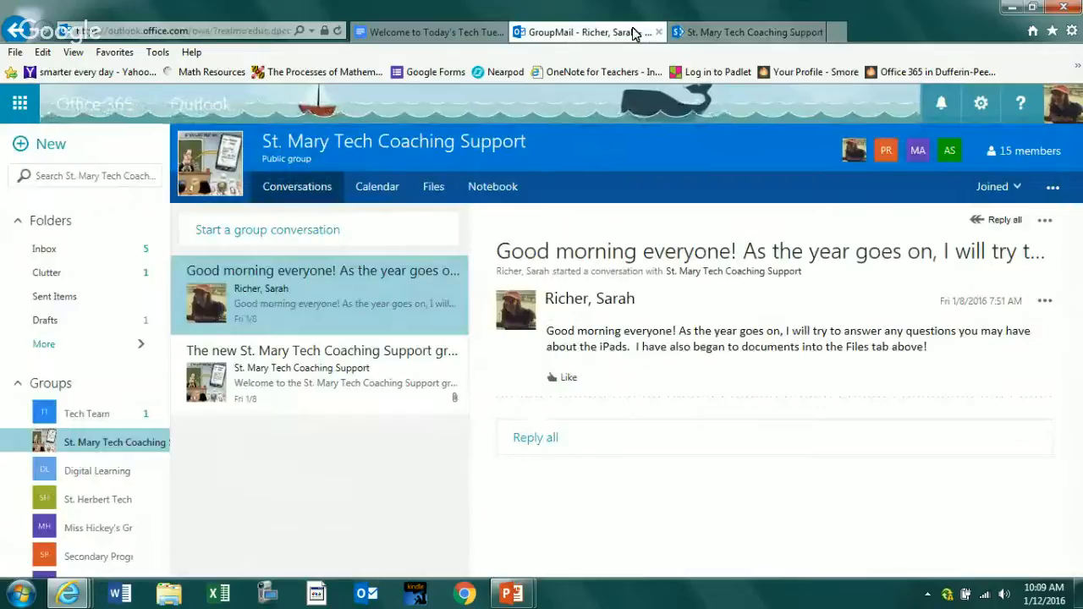
click(494, 188)
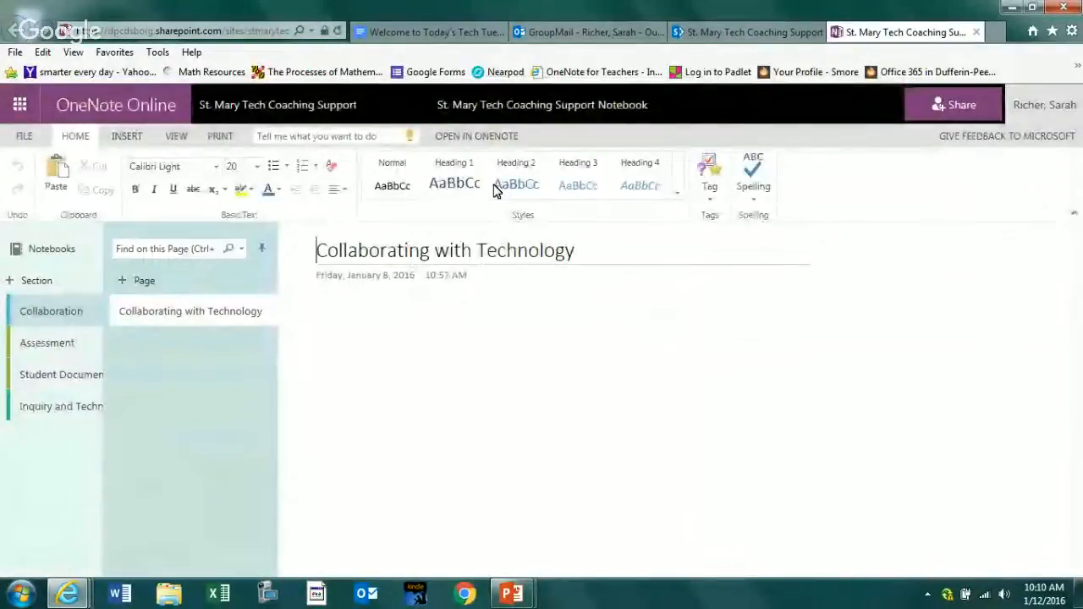
click(88, 414)
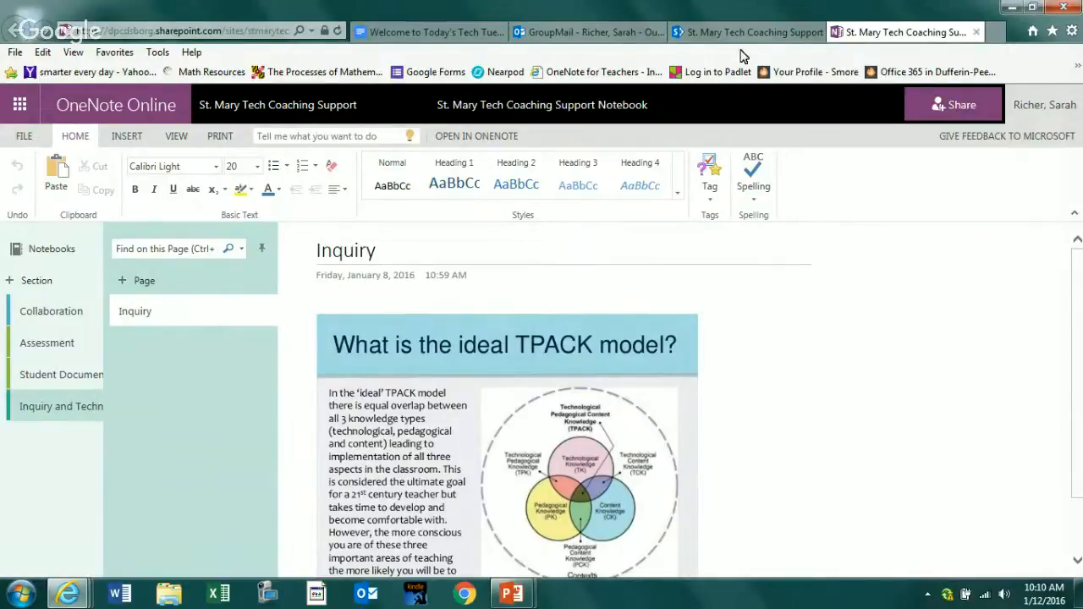
Step: Create a public Outlook group named for the teacher's Grade 8 class, with the description "History"
click(554, 34)
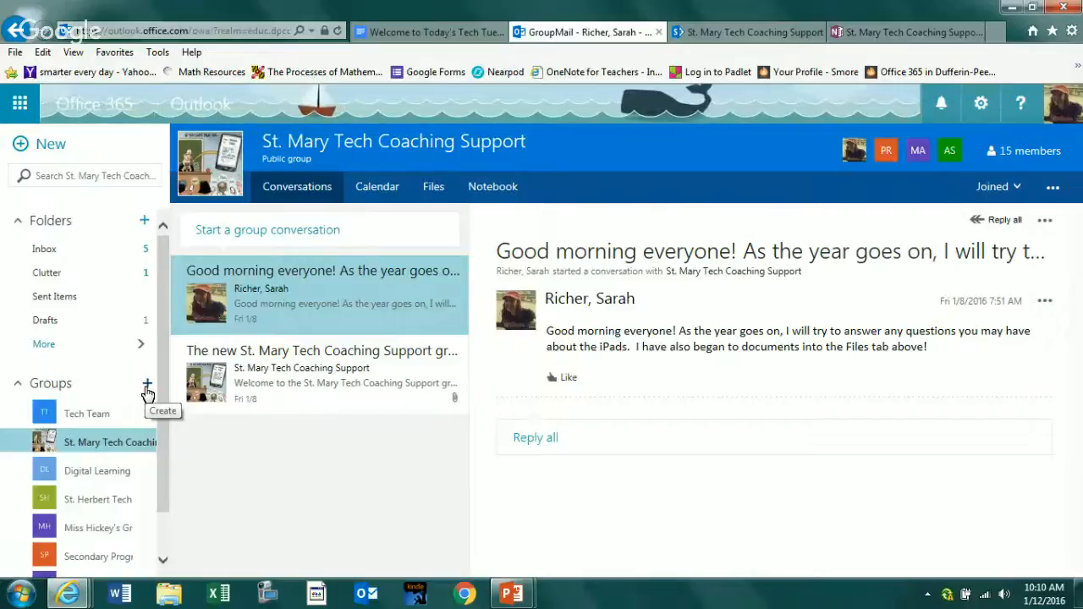
click(146, 386)
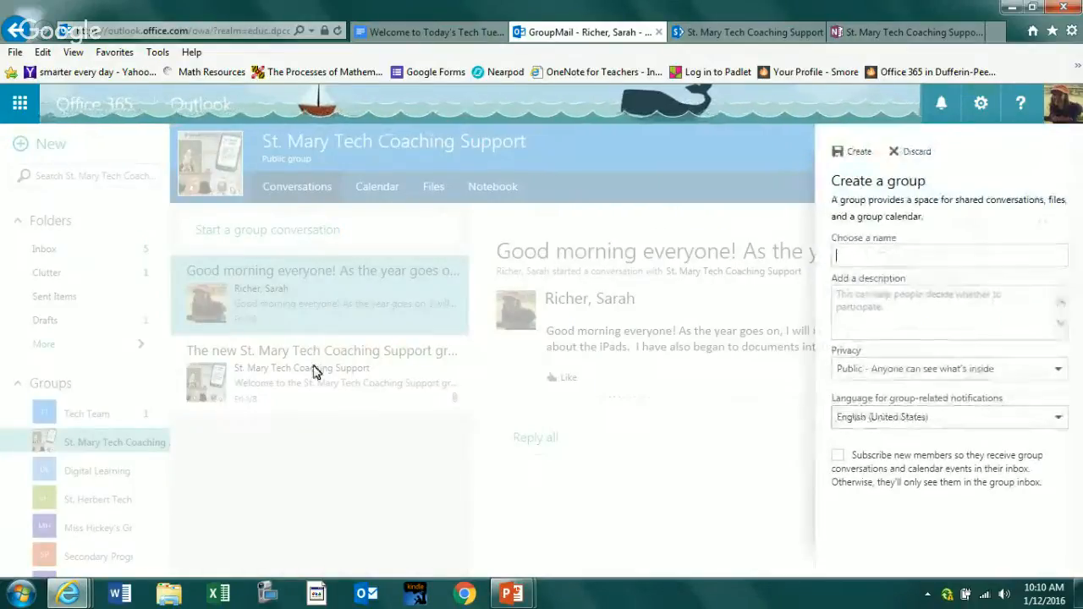
click(887, 255)
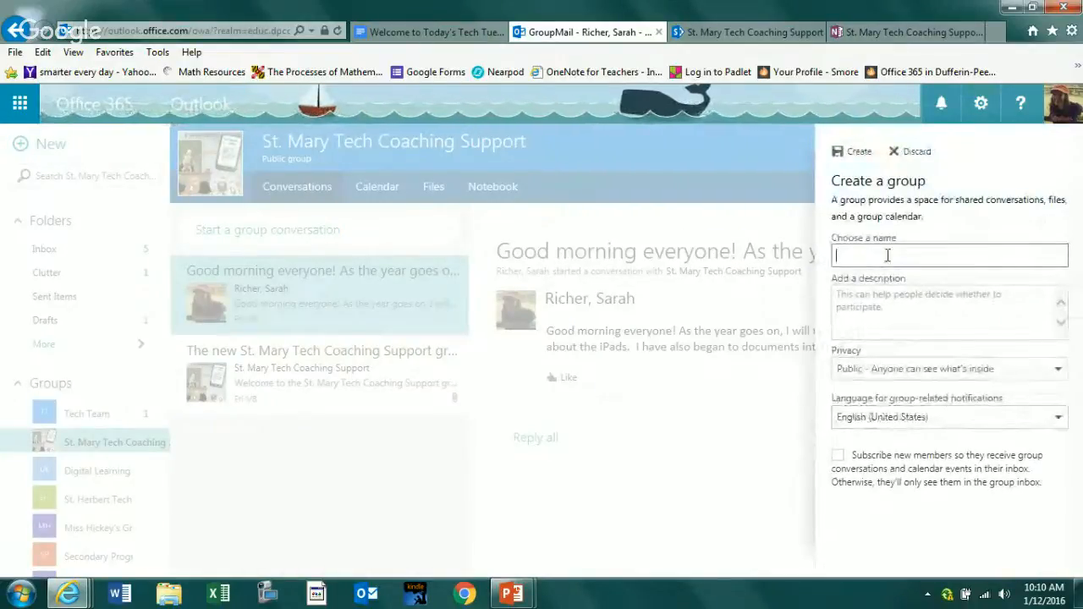
text(Ms. )
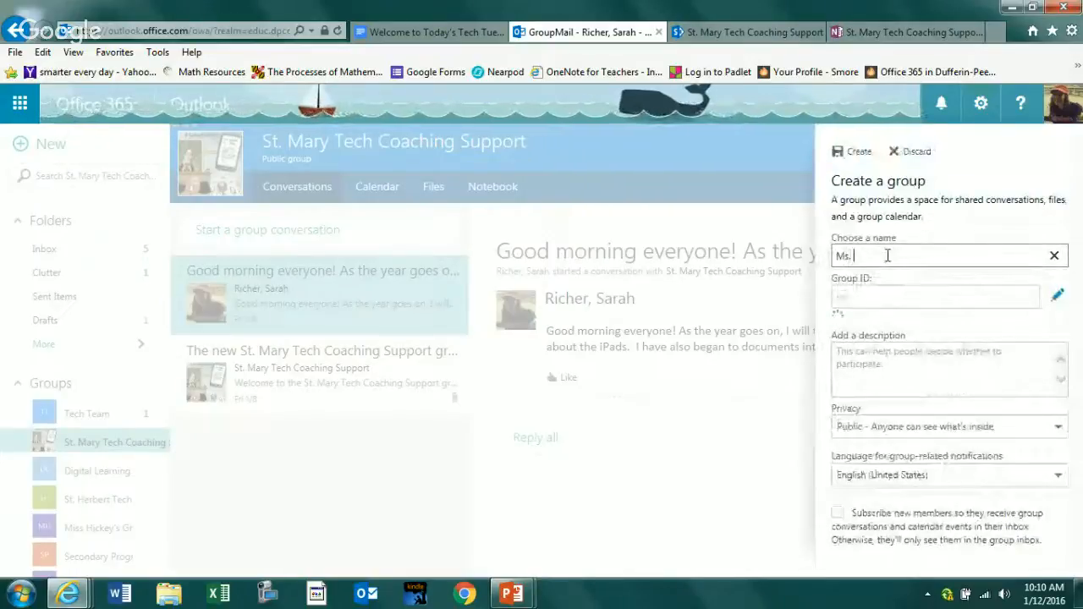
text(Richer's Grade )
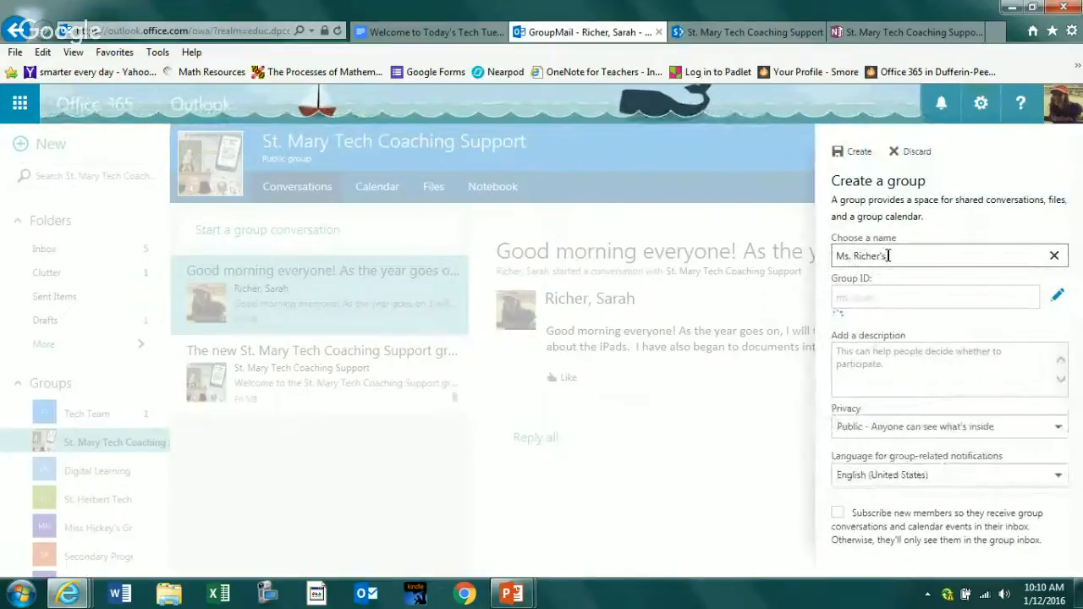
text(8)
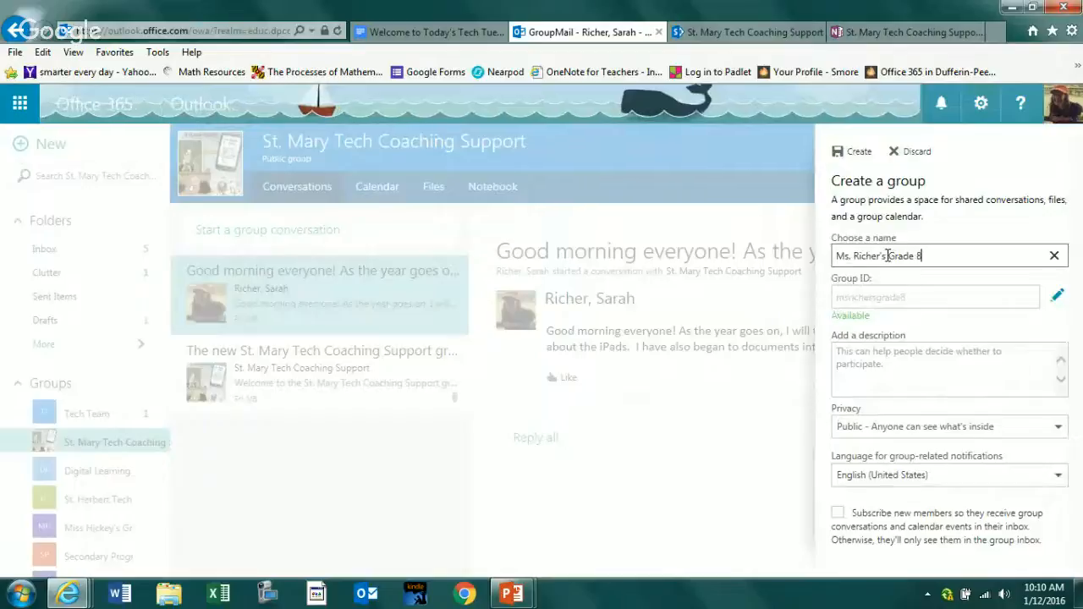
click(900, 347)
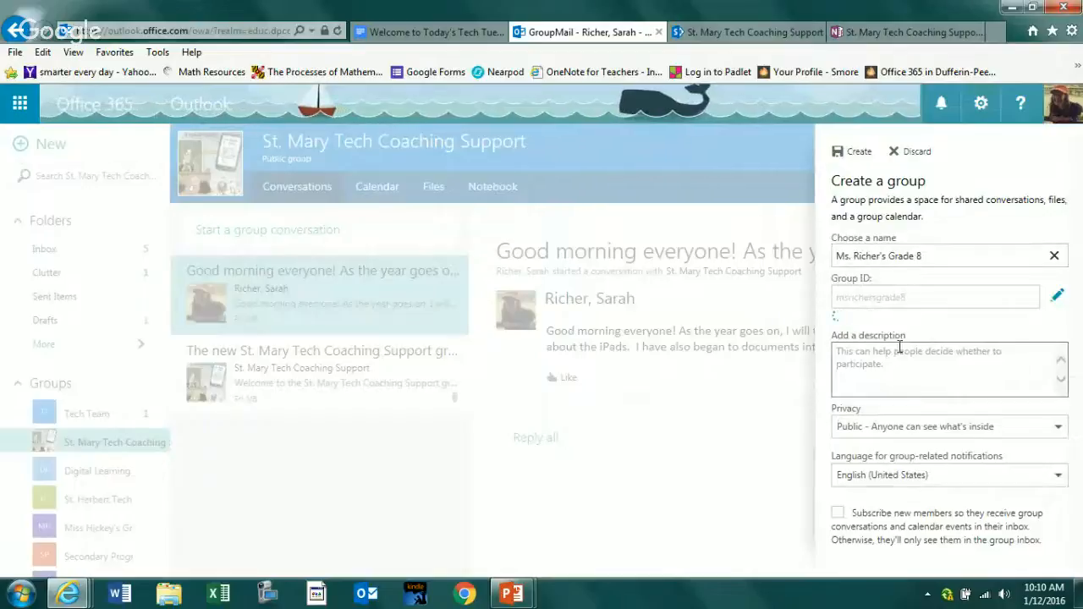
click(893, 371)
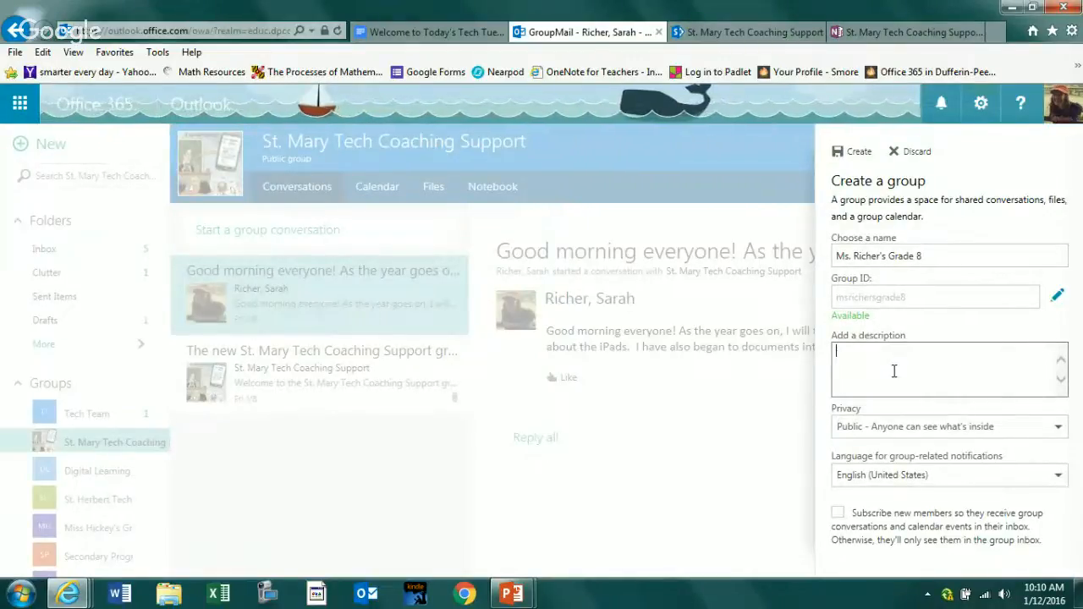
text(History)
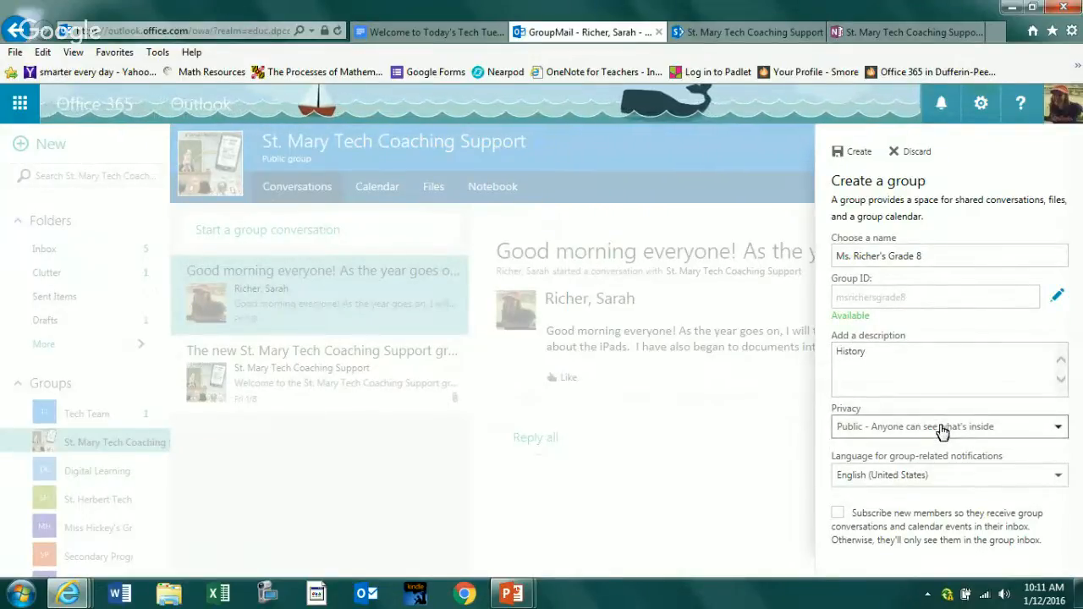
click(1055, 431)
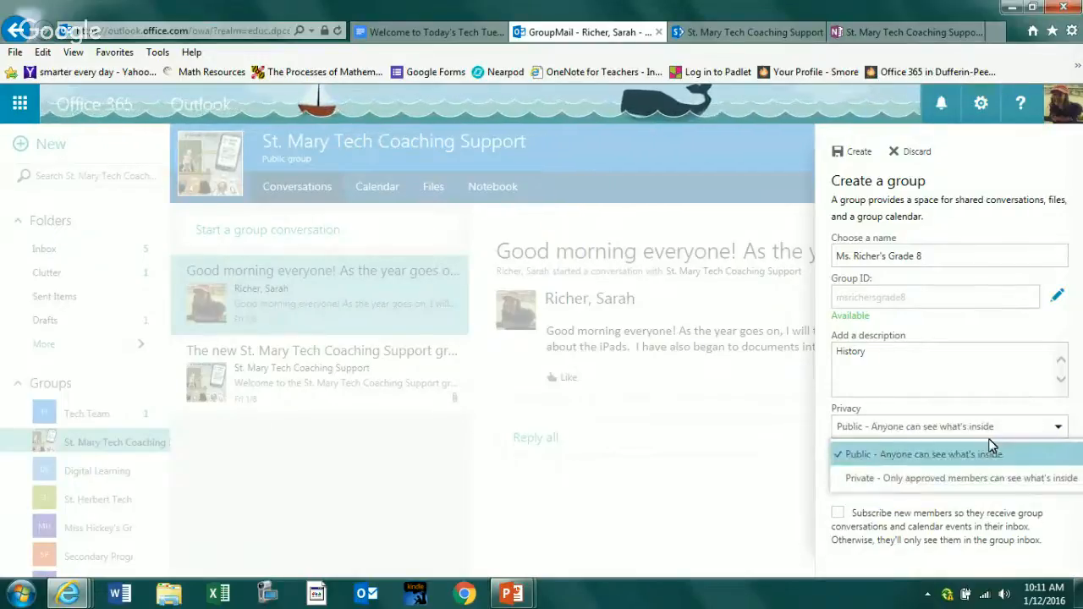
click(854, 154)
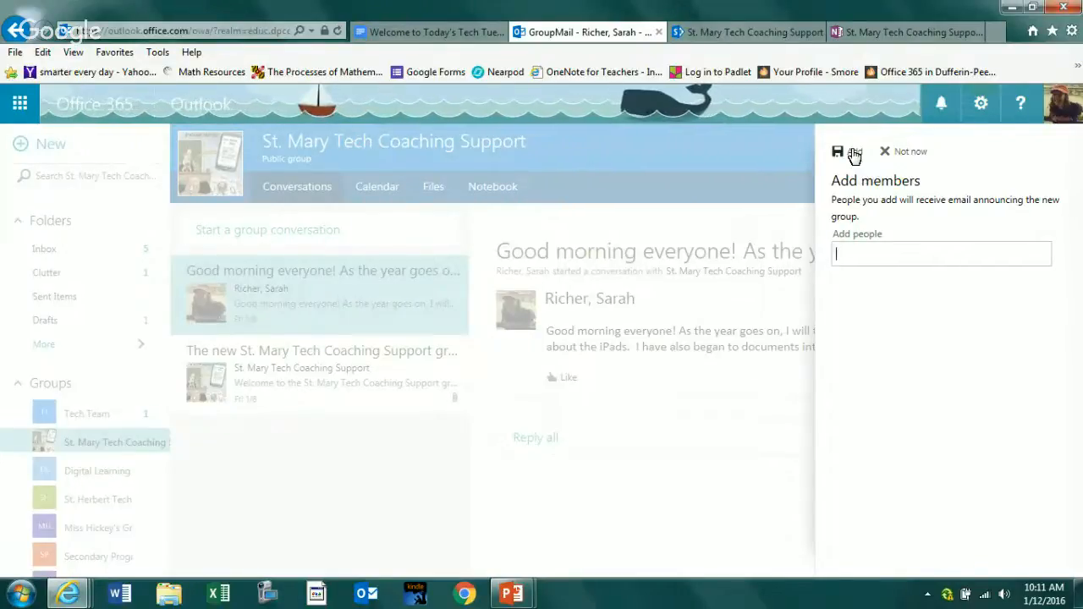
Step: Find a staff colleague and a student by surname and add both as members of the new Grade 8 group
text(hick)
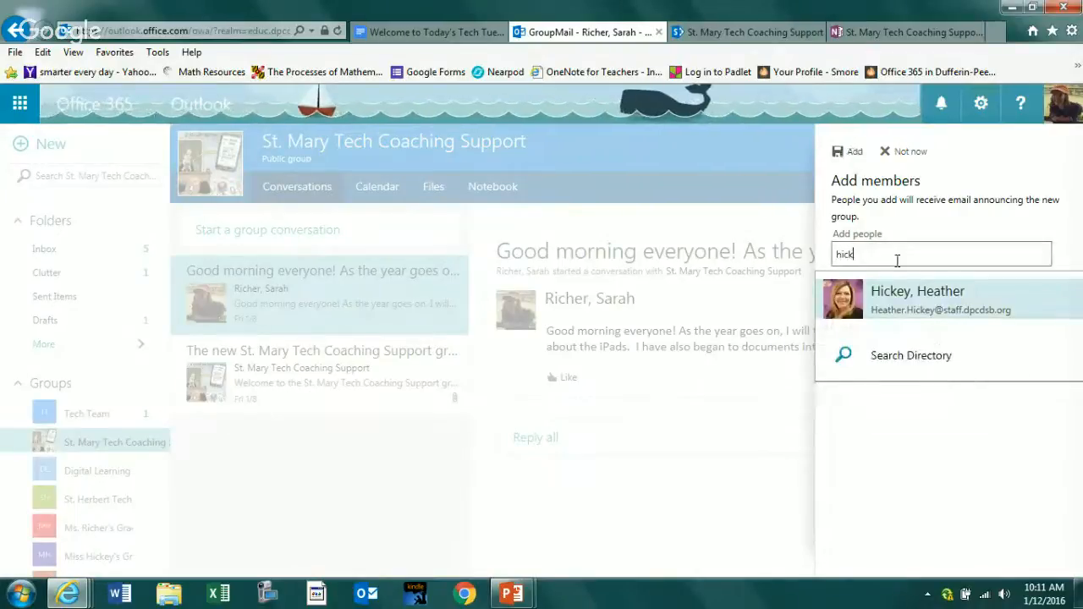
click(911, 305)
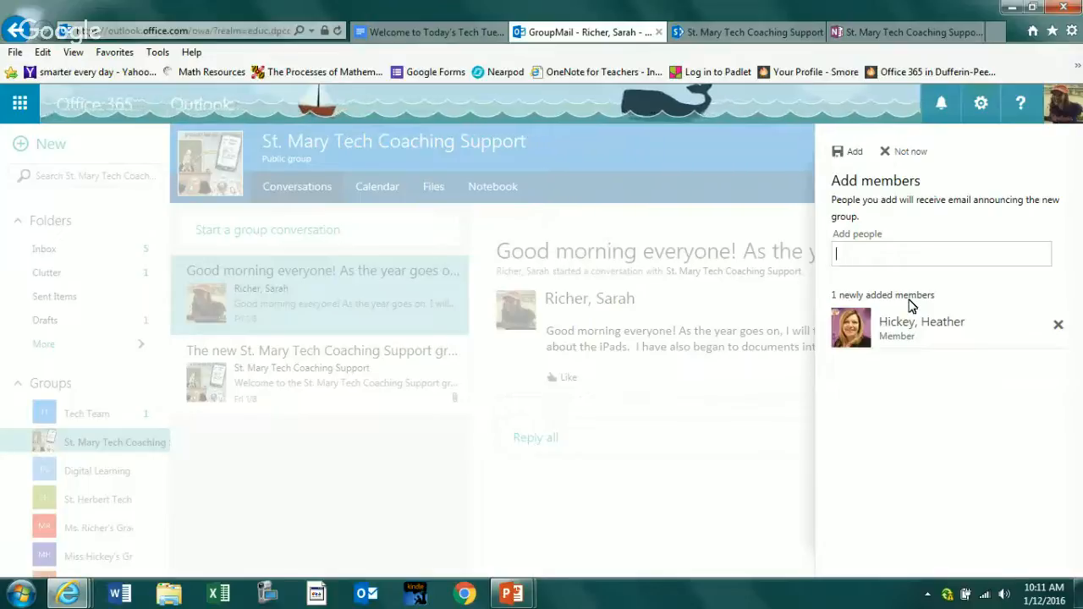
text(Riopel)
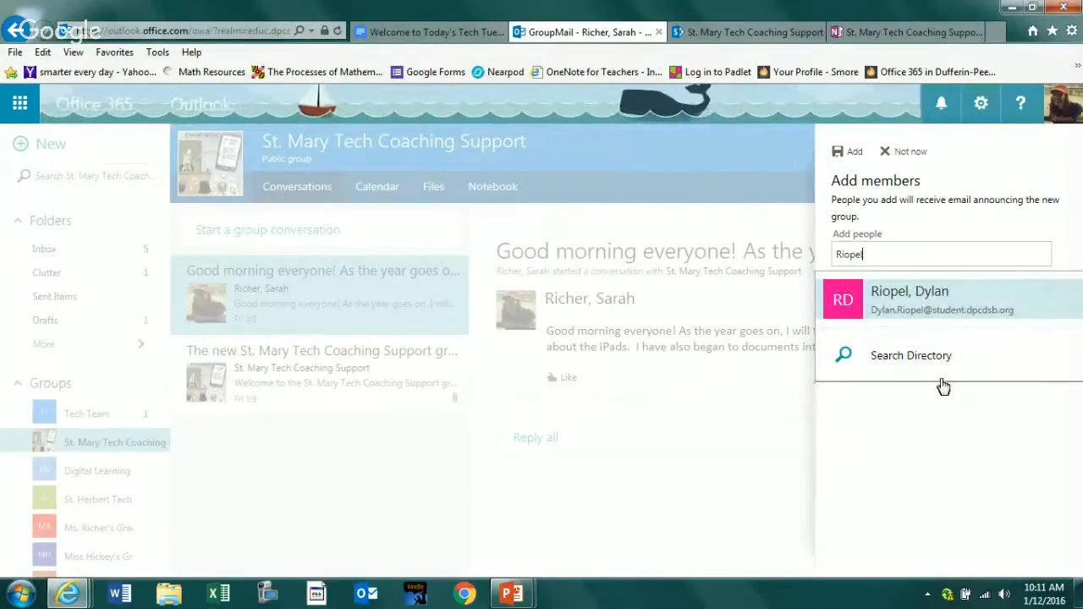
click(886, 307)
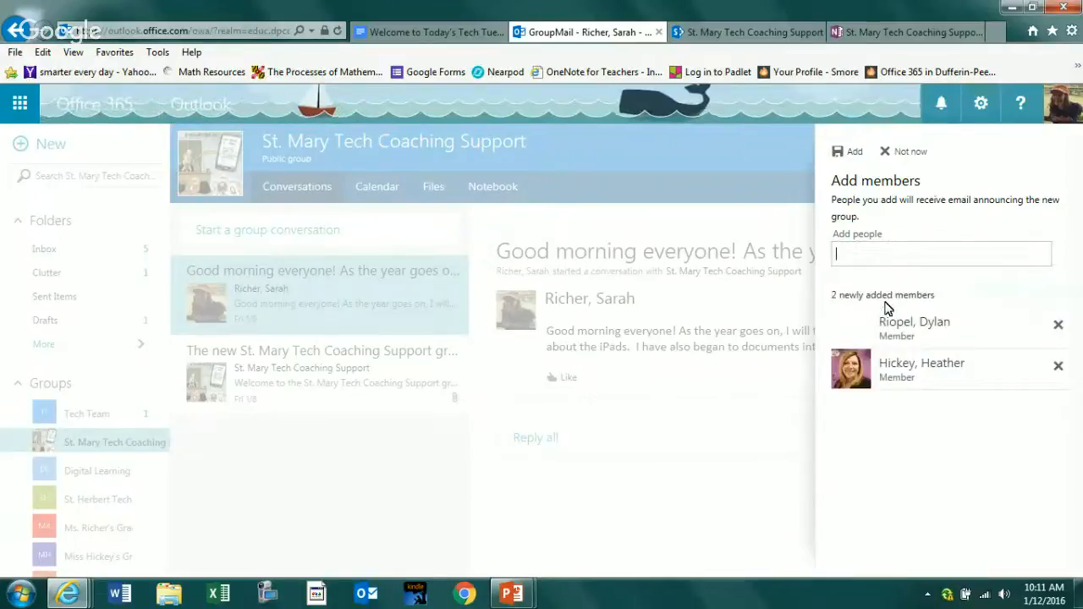
click(850, 154)
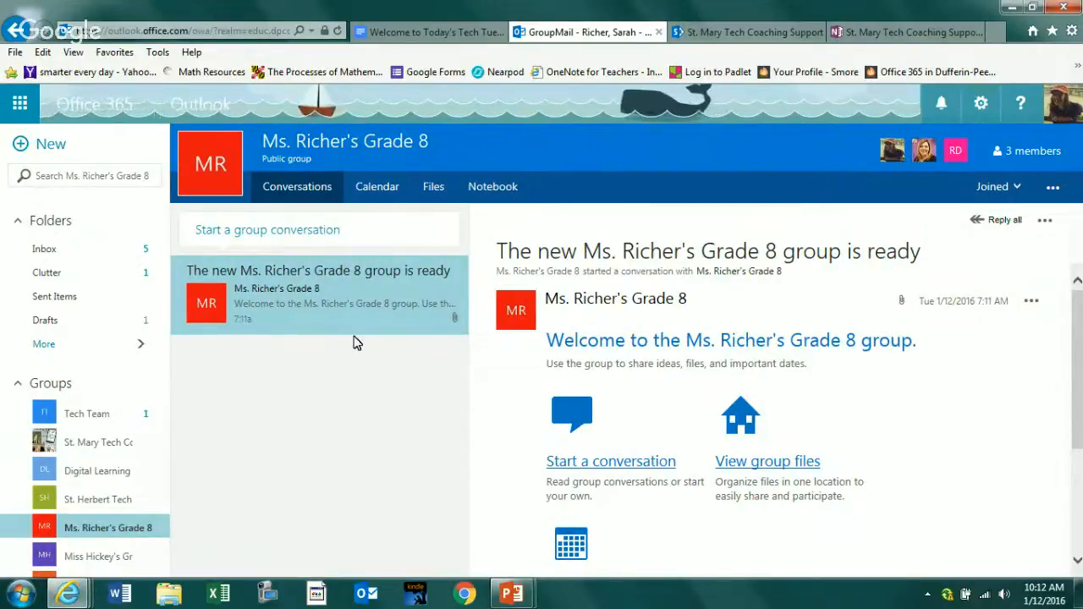
Step: Switch to Word Online from the Office 365 apps
click(20, 105)
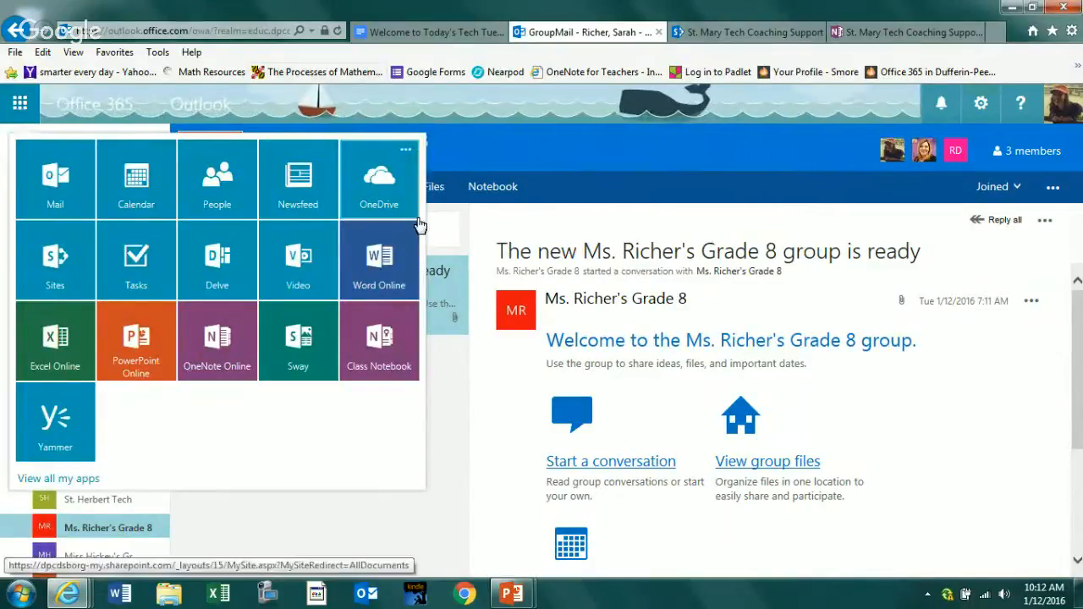
click(372, 283)
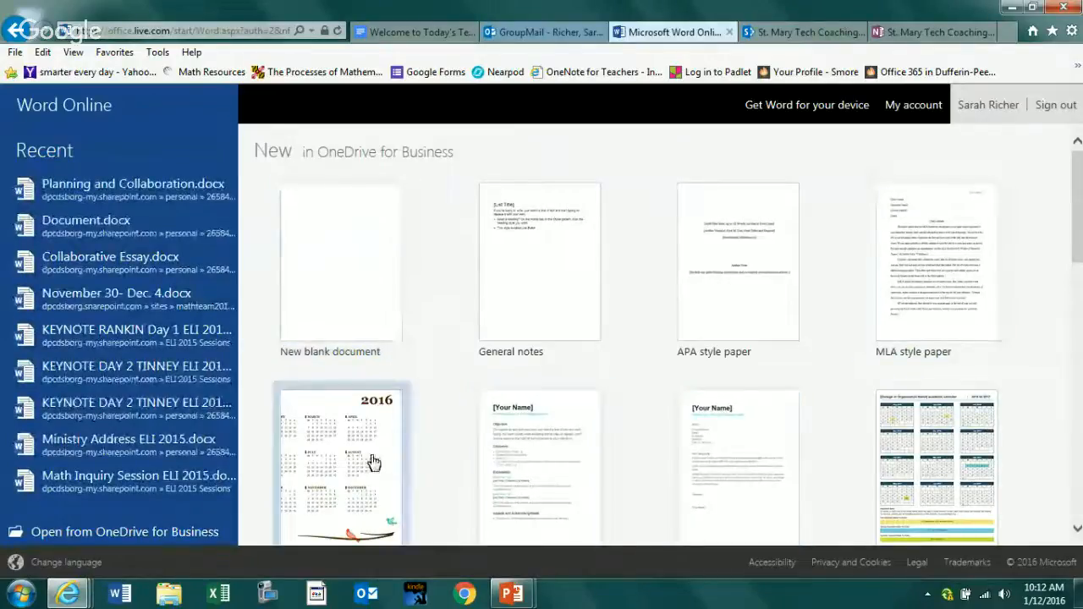
Step: Open the recent document Planning and Collaboration.docx and display the comments on its planning organizer
click(185, 202)
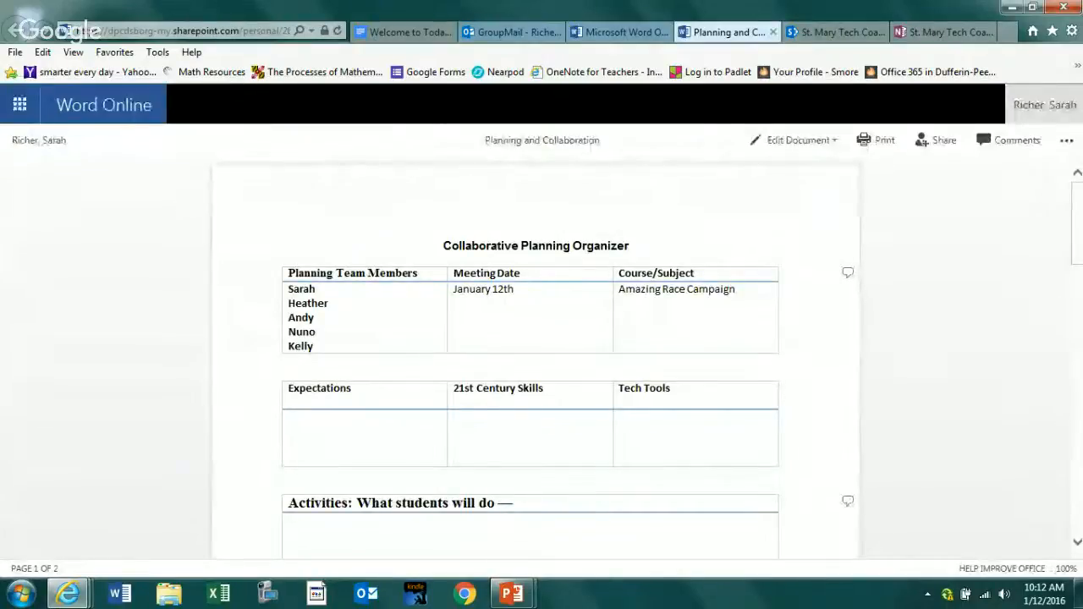
mouse_move(1075, 242)
mouse_down()
mouse_move(1077, 277)
mouse_move(1077, 242)
mouse_up()
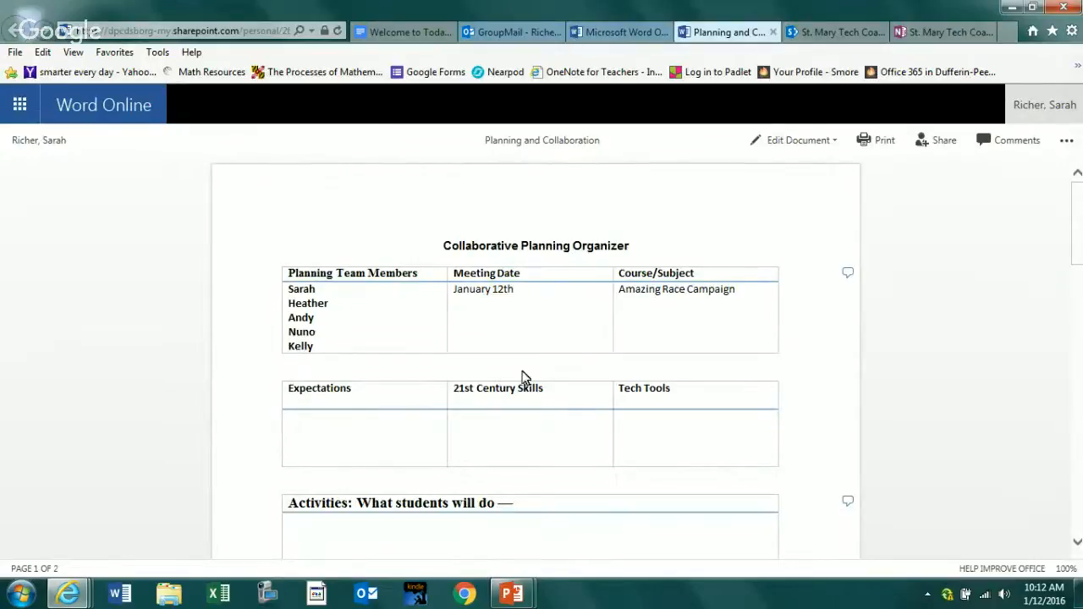
click(847, 274)
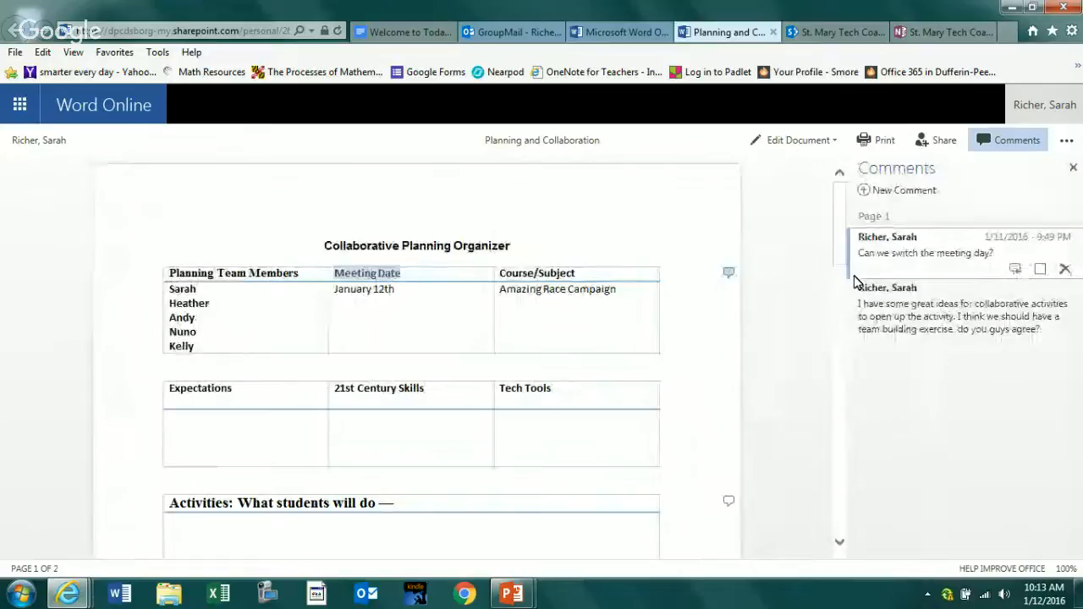
click(934, 249)
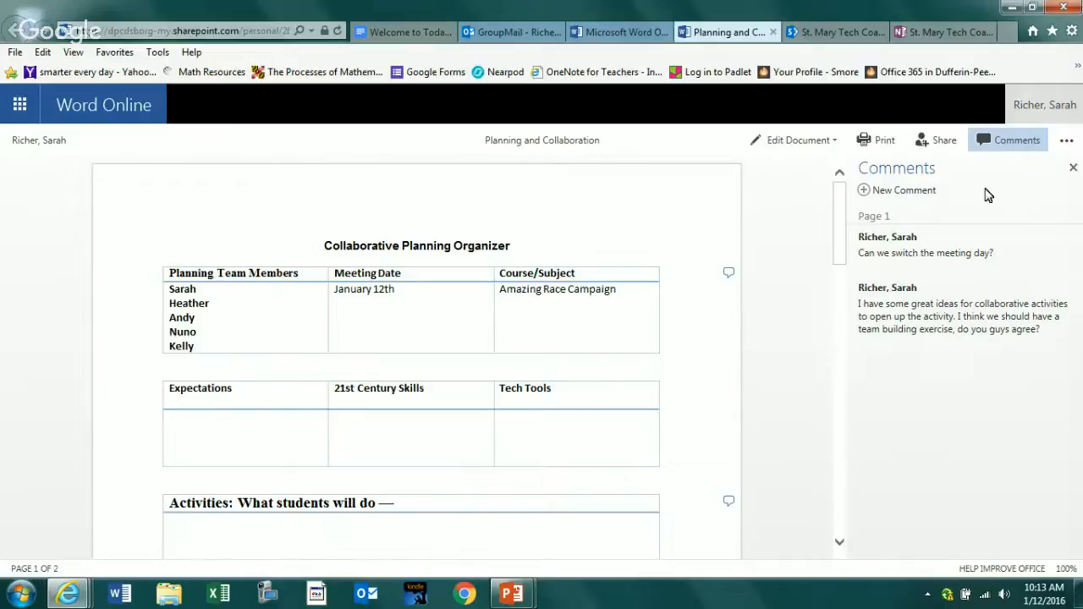
Step: Start sharing the Planning and Collaboration document and enter the teacher's Grade 8 class group as an invitee with edit access
click(944, 141)
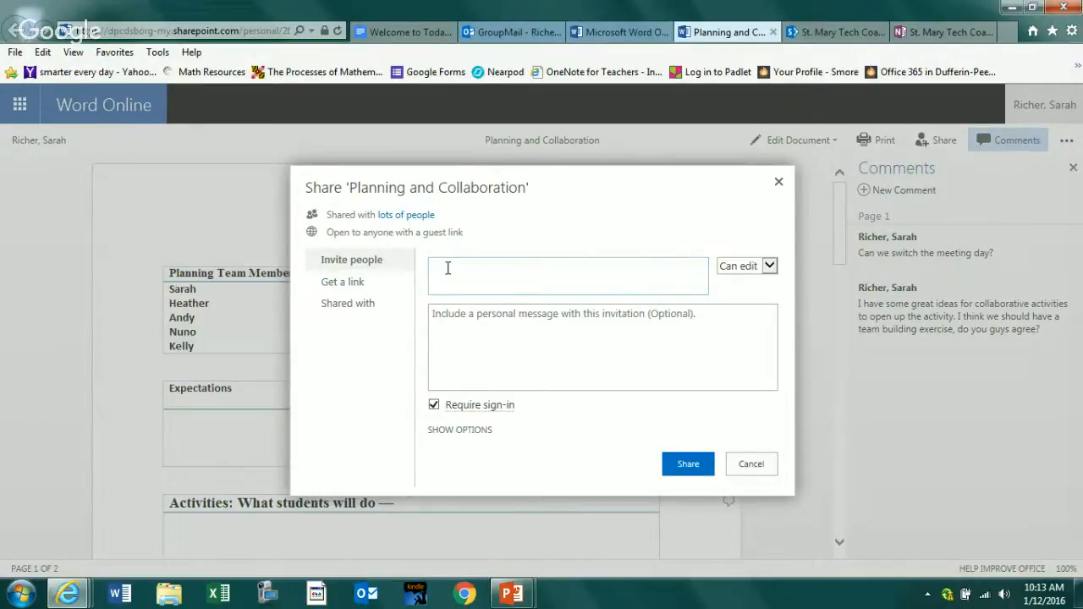
text(Ms. Richer's)
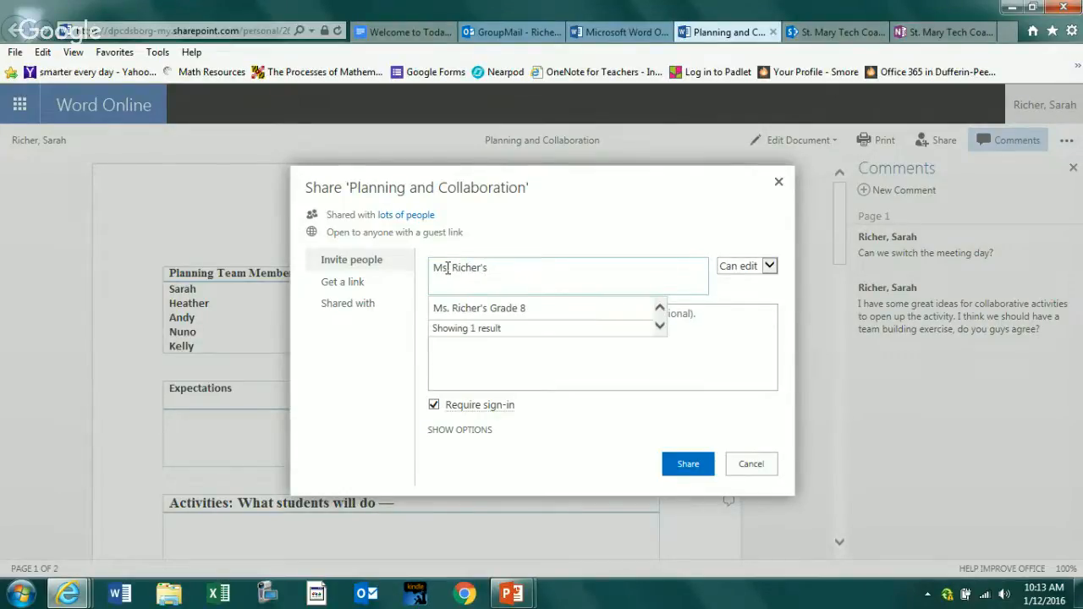
click(461, 308)
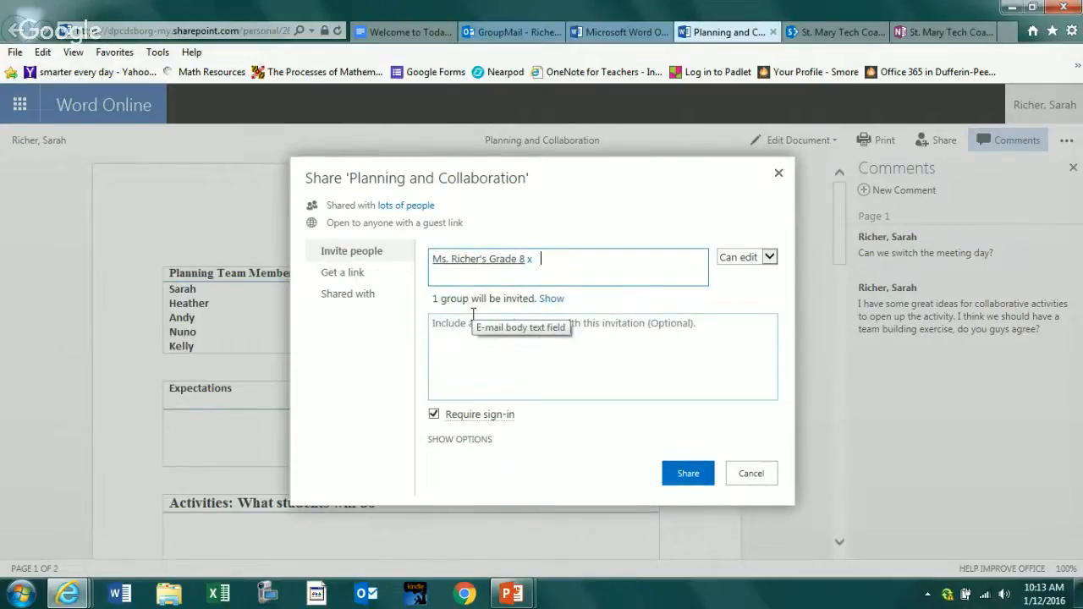
Step: Look up a staff colleague by surname as another invitee, clear that entry and show the permission choices for the invitation
text(hickey)
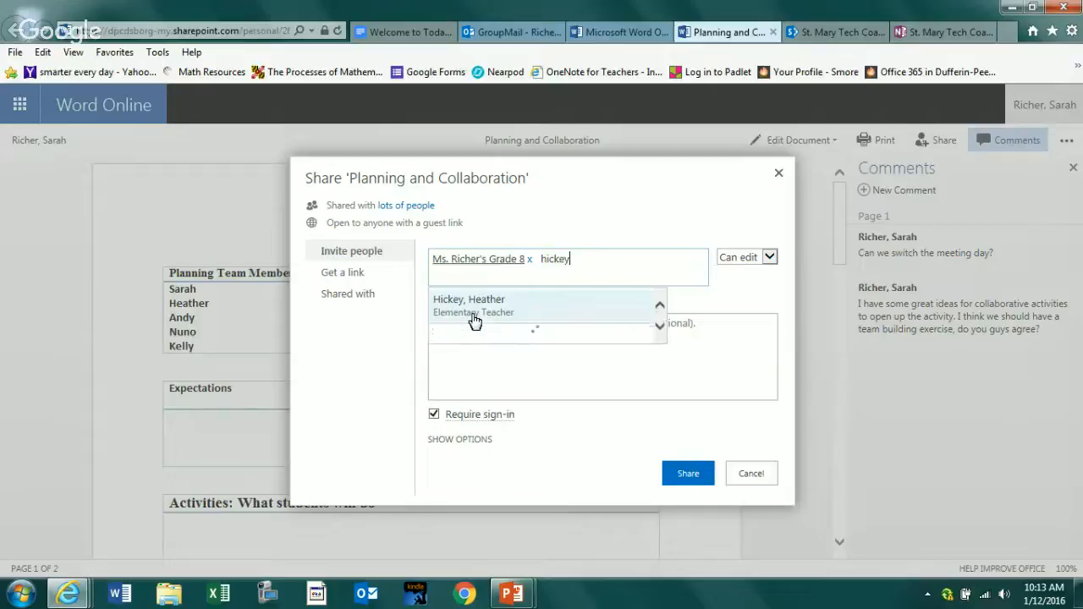
key(BackSpace)
key(BackSpace)
key(BackSpace)
key(BackSpace)
key(BackSpace)
key(BackSpace)
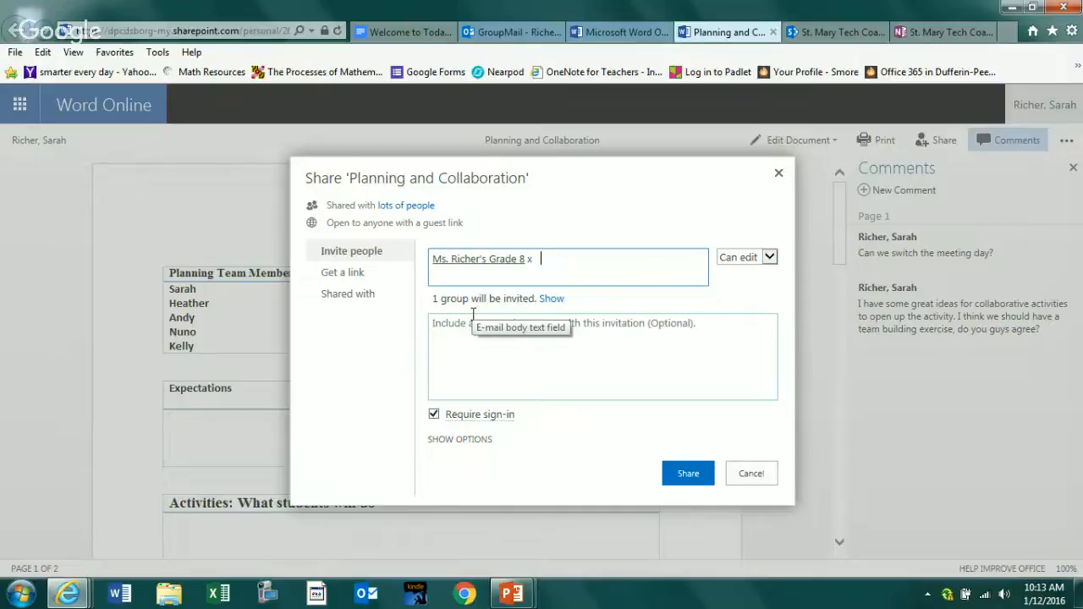
click(768, 258)
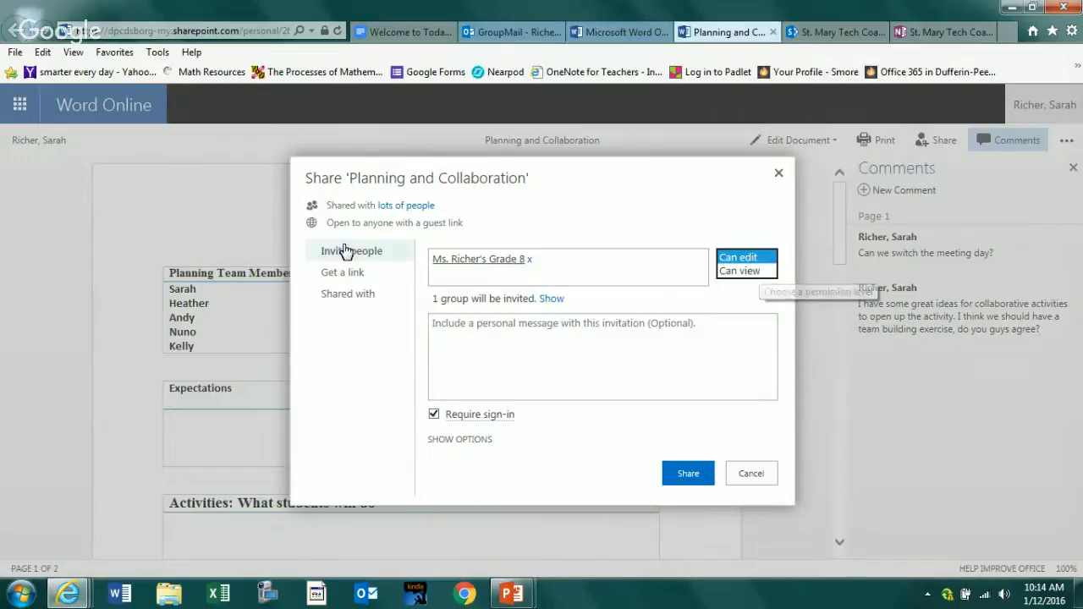
Step: Show the document's shareable link and review the available view, edit and restricted link types
click(346, 277)
click(346, 277)
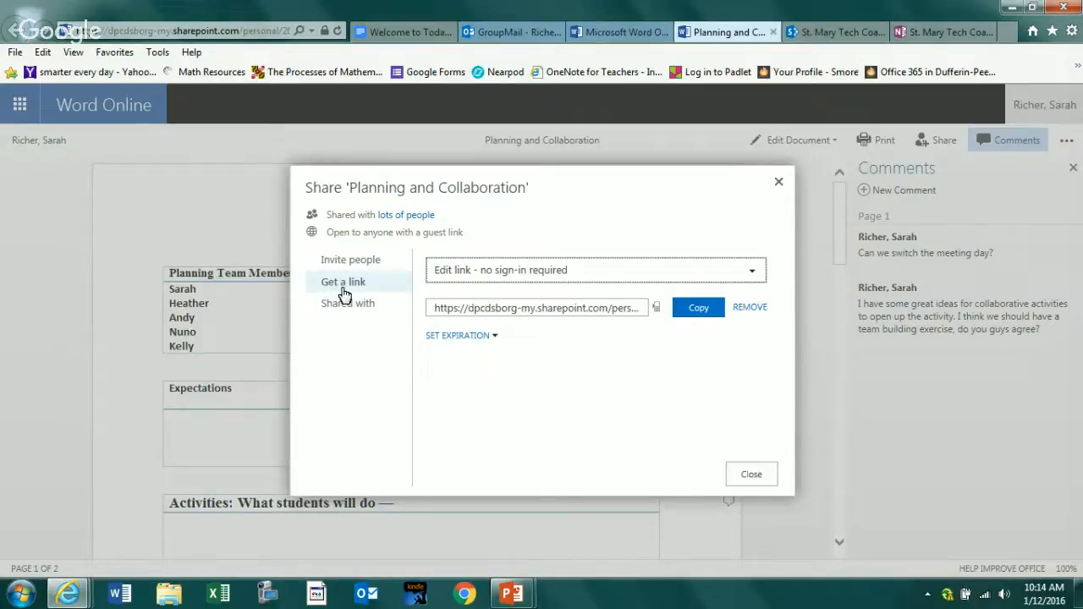
click(466, 307)
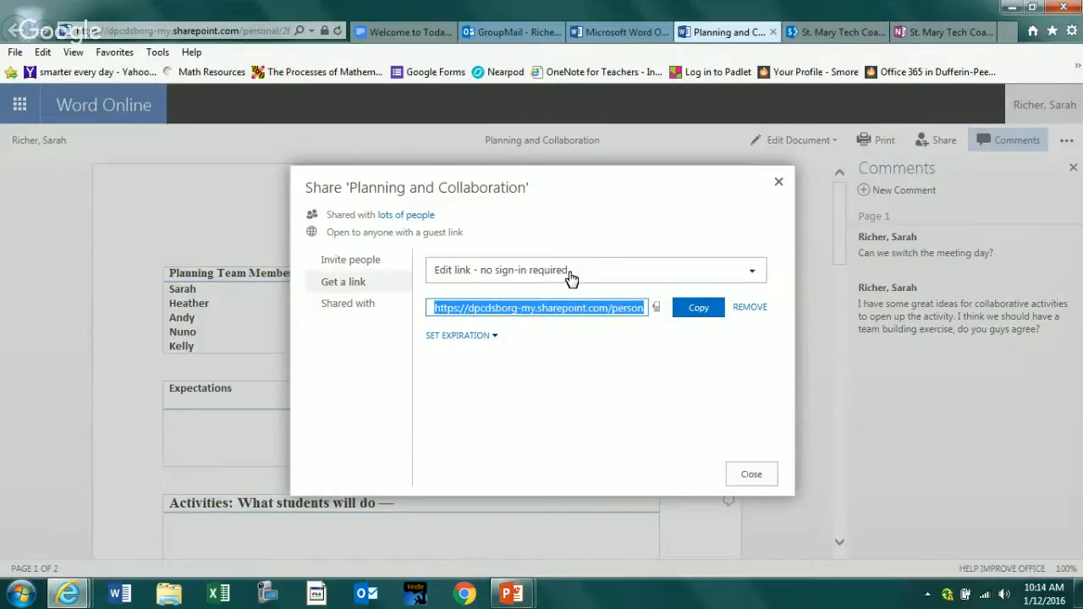
click(681, 266)
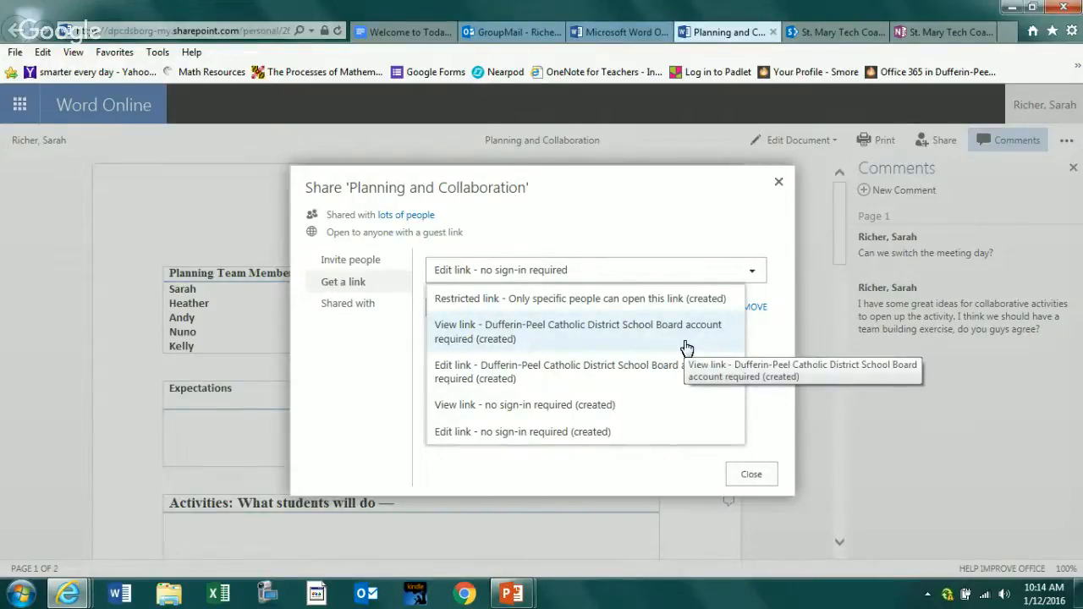
click(598, 457)
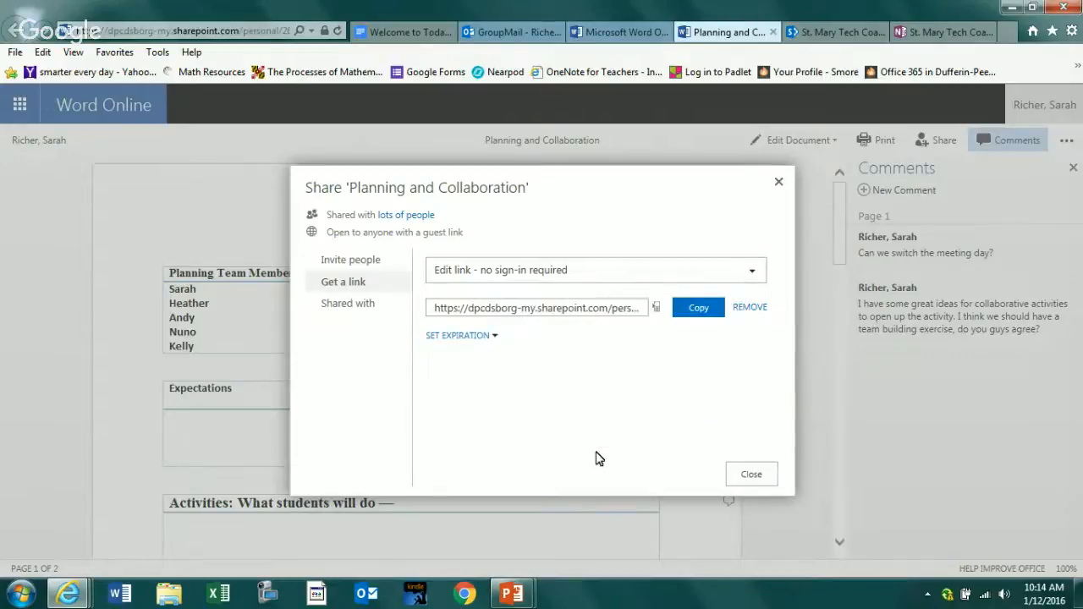
Step: Review the expiration choices for the no-sign-in edit link and close the sharing settings
click(492, 339)
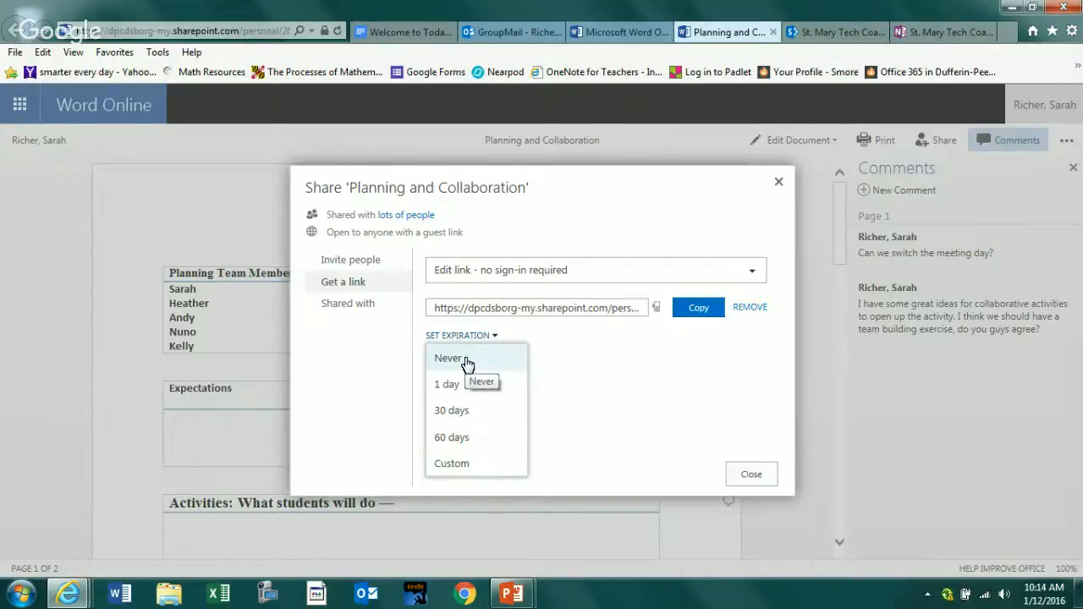
click(623, 401)
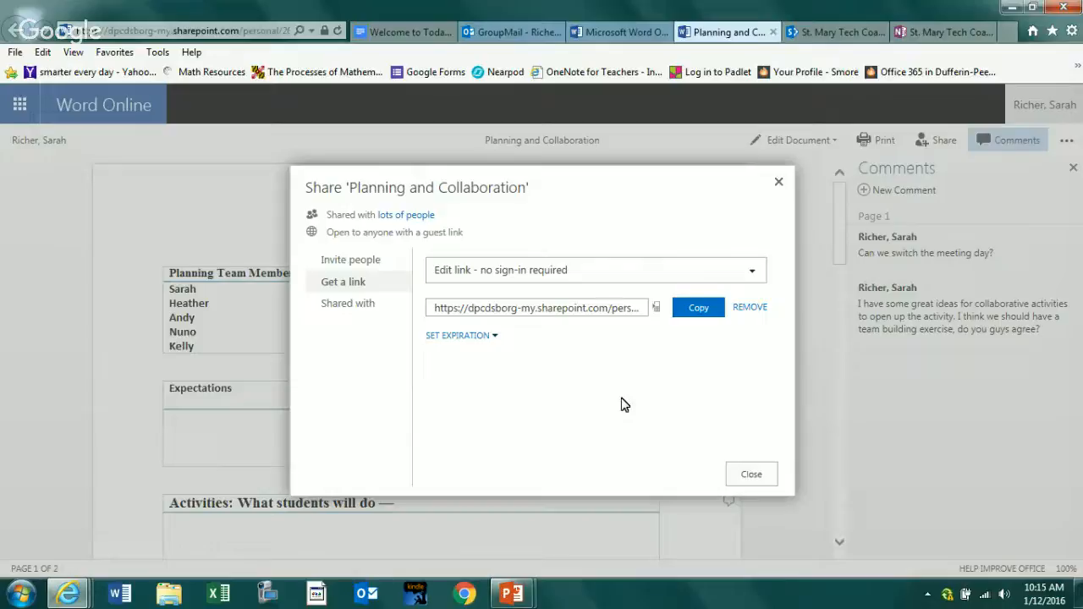
click(746, 477)
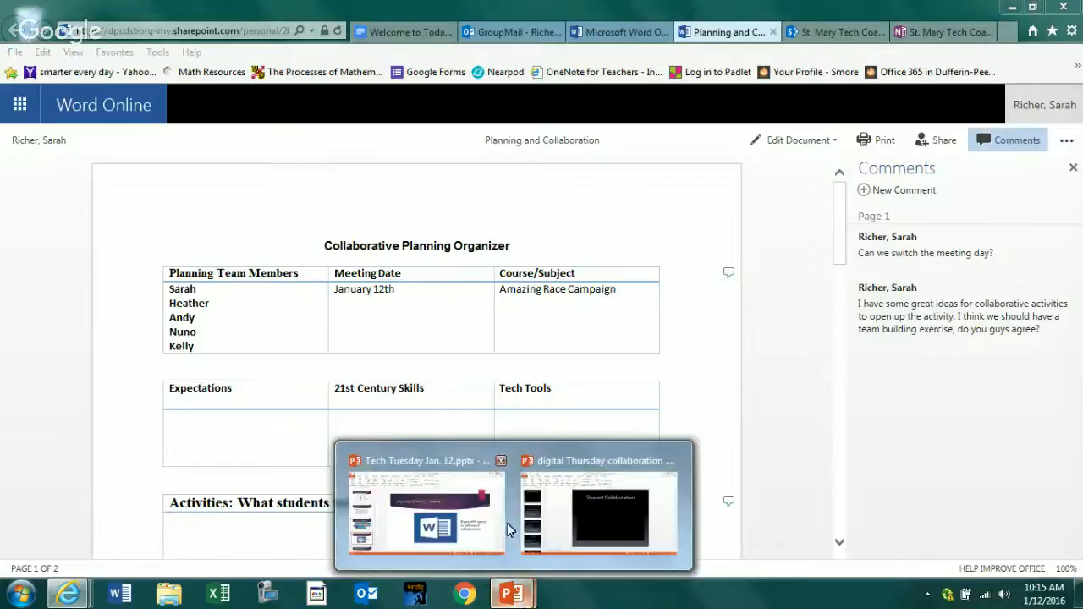
Step: Switch to the Tech Tuesday Jan. 12 presentation in PowerPoint and start the slide show from the "Considerations for Digital Collaboration" slide
key(alt+Tab)
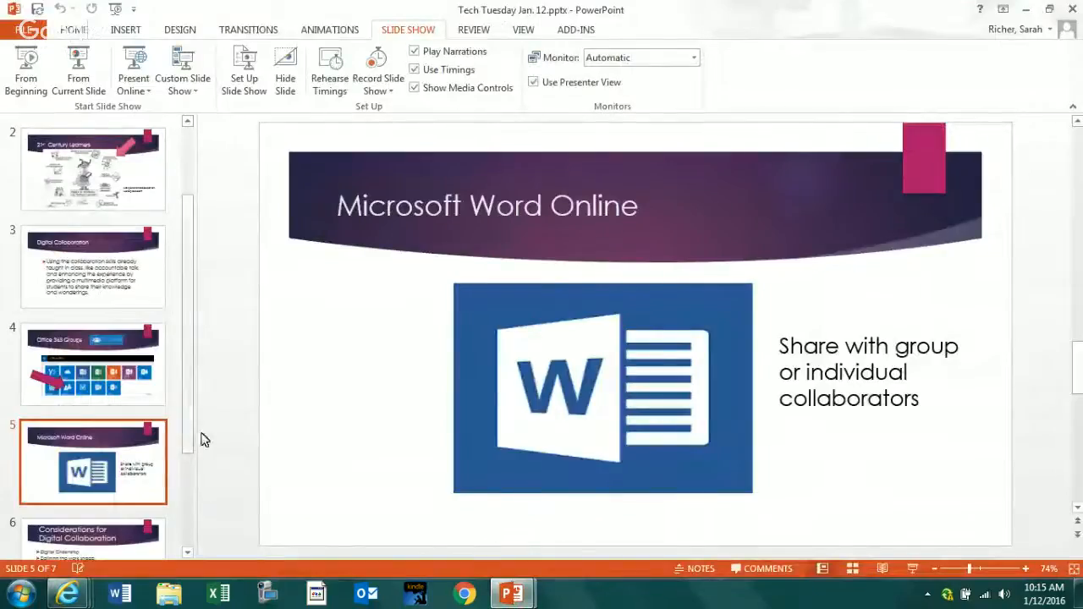
drag(184, 438, 194, 522)
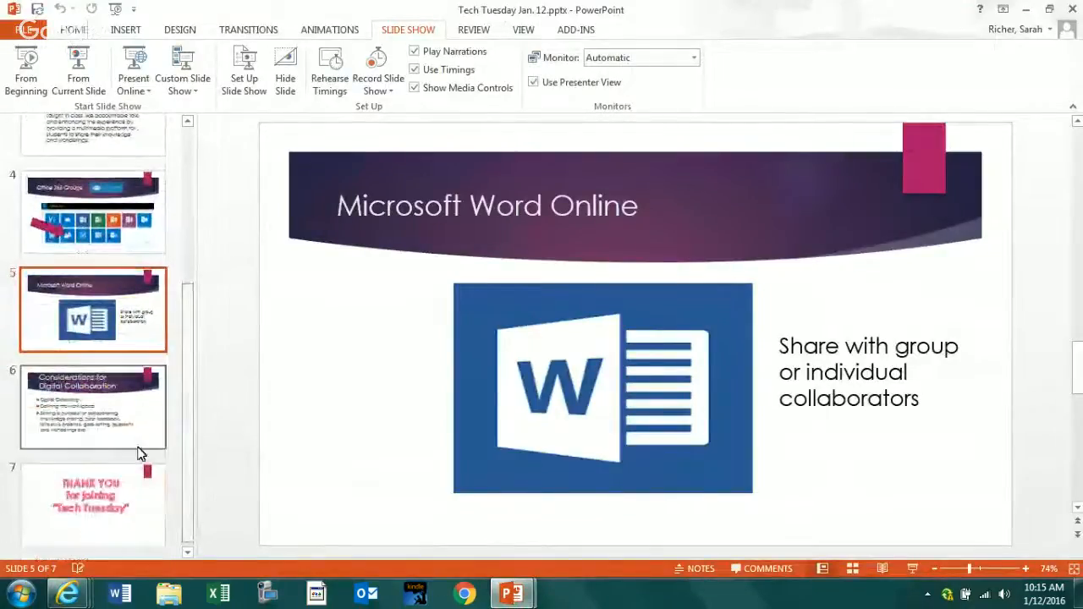
click(125, 425)
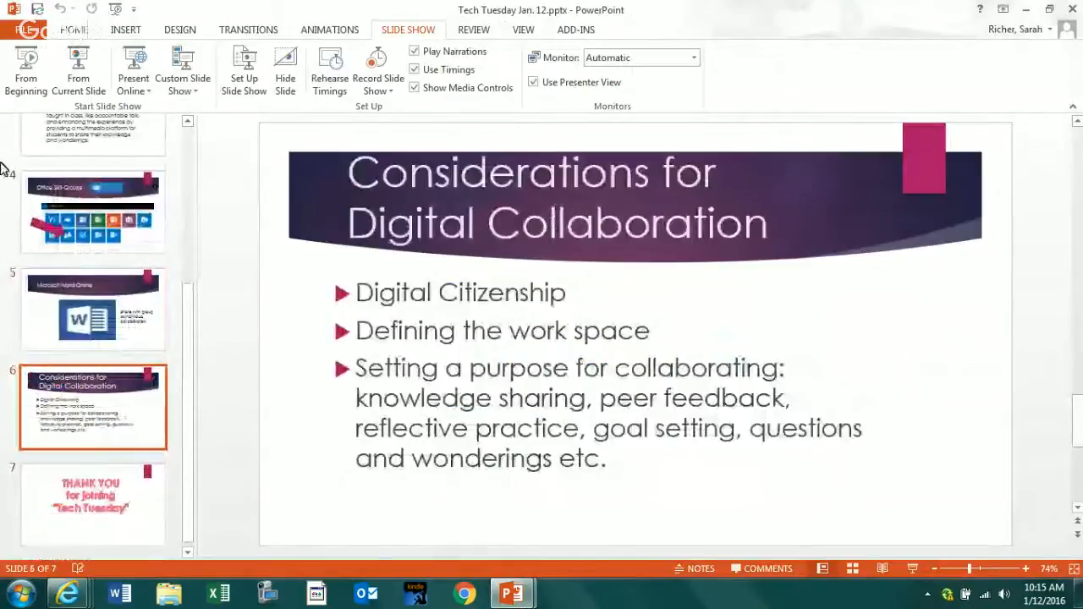
click(78, 71)
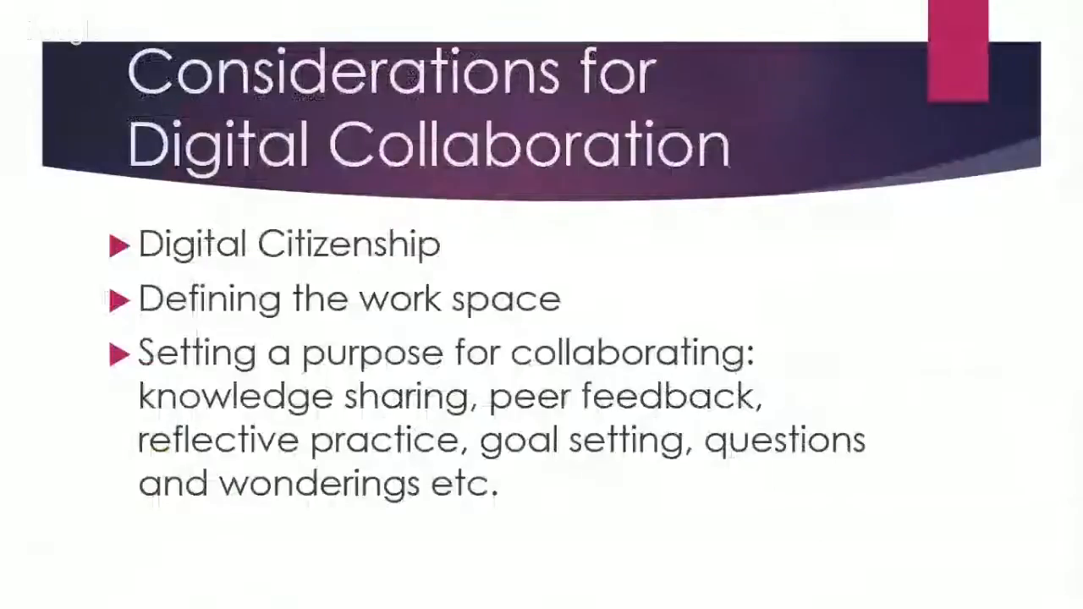